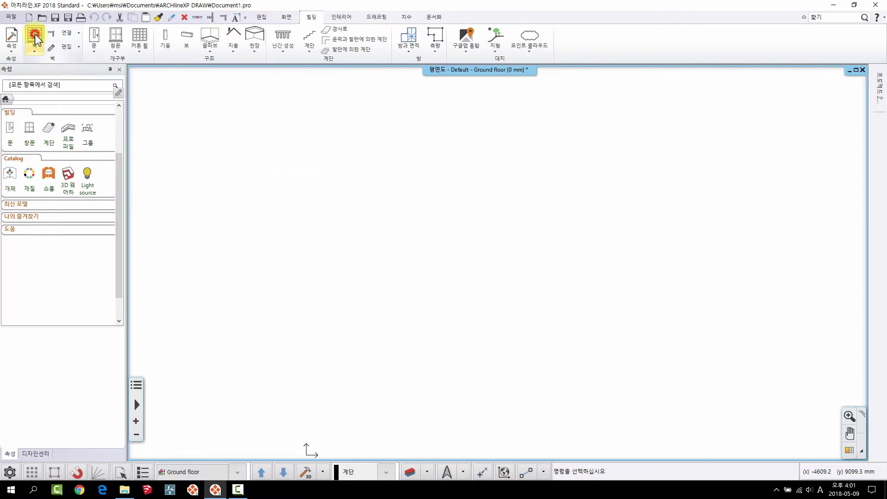
Step: Start a wall on the ground floor plan using the 1 layered 10 wide wall style and place its start point
left_click_drag(118, 164, 119, 111)
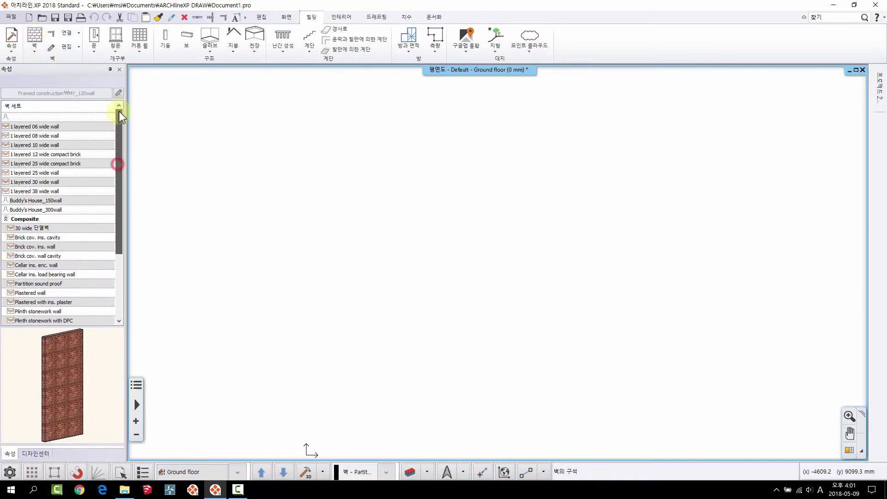
left_click(21, 146)
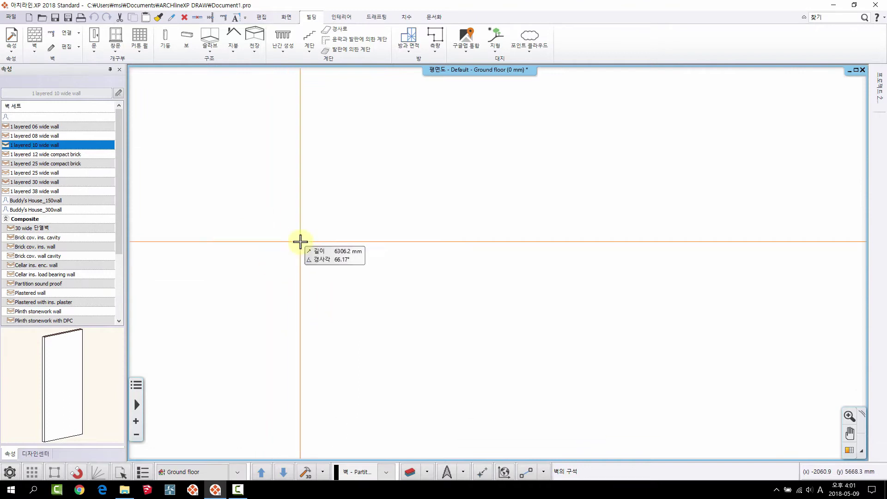
left_click(272, 240)
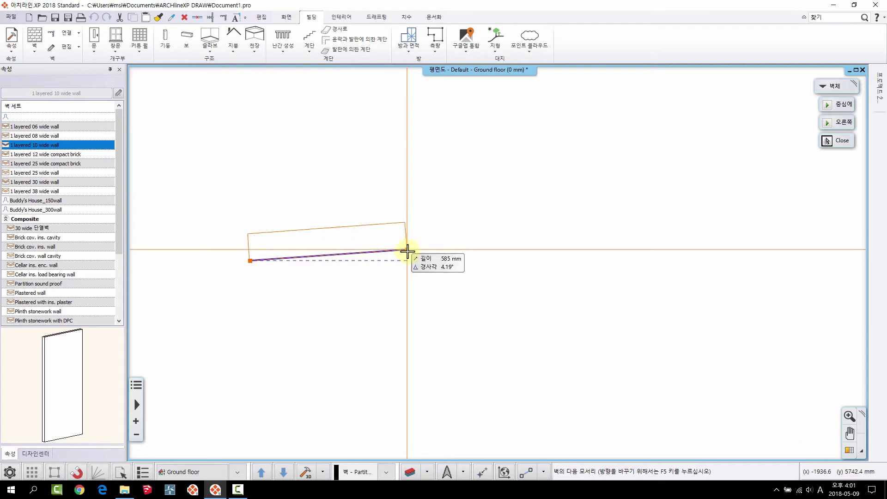
Step: Cycle the single-layer wall's reference line through the centre, right and left side positions
key("F5")
key("F5")
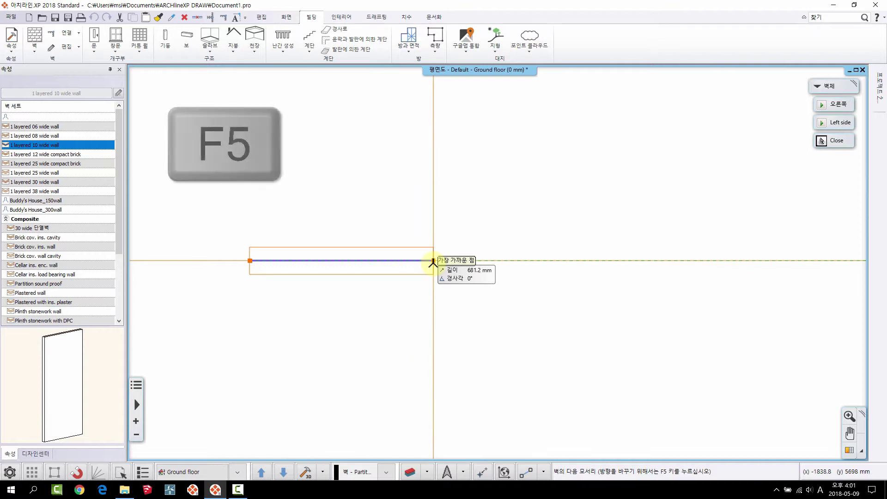
key("F5")
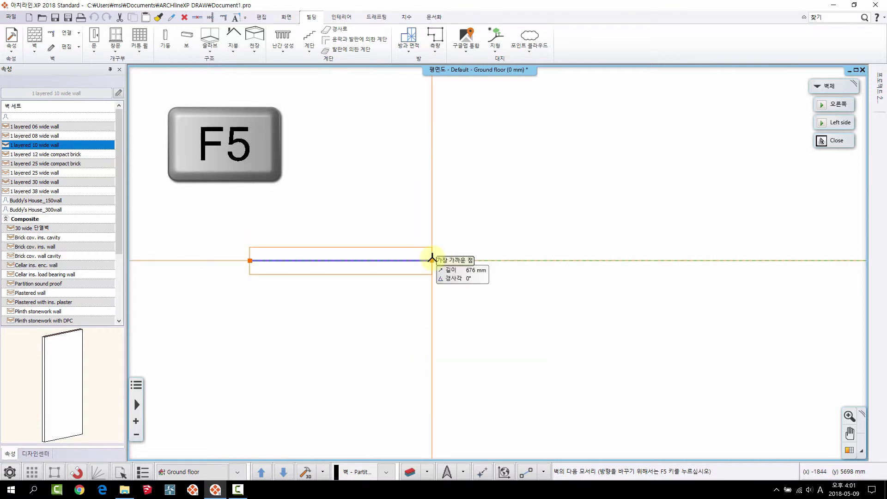
key("F5")
key("F5")
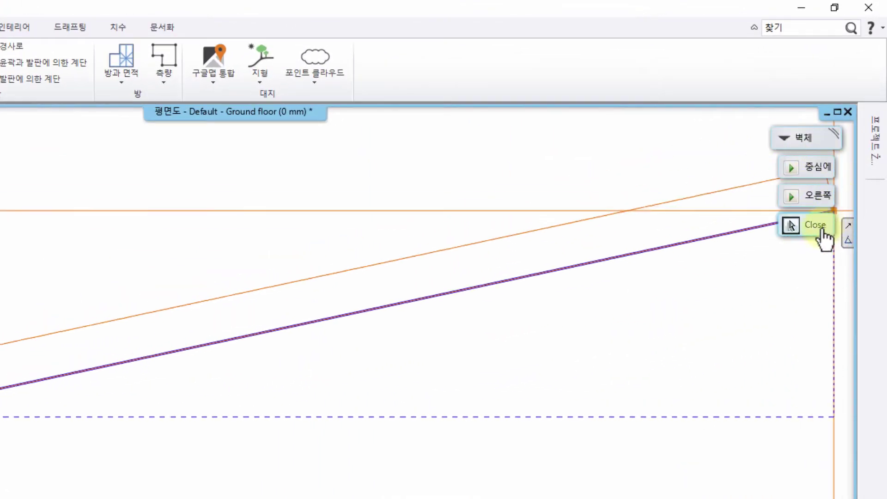
Step: Switch the wall's reference line through its side options back to centre and finish a horizontal wall about 1440 mm long
left_click(798, 173)
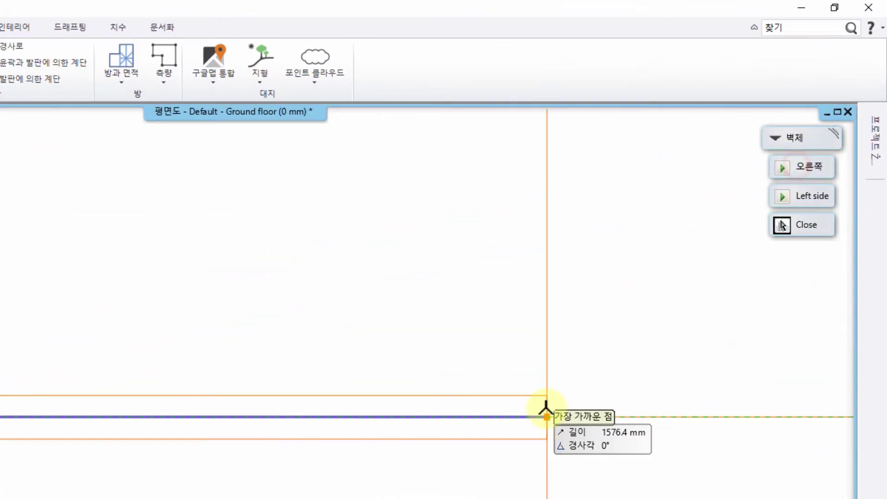
left_click(799, 169)
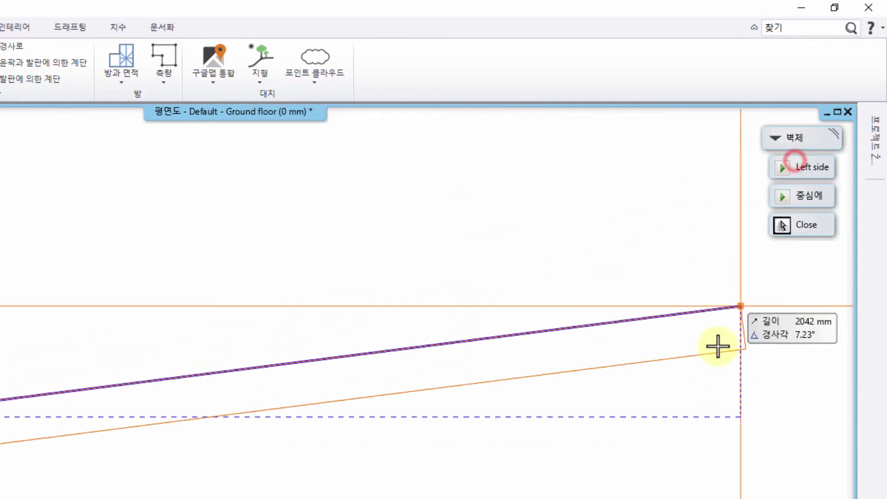
left_click(812, 168)
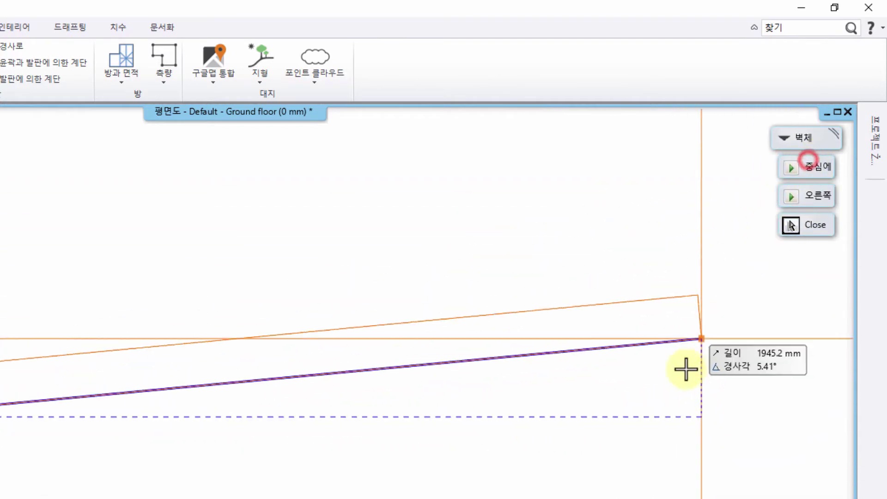
left_click(811, 168)
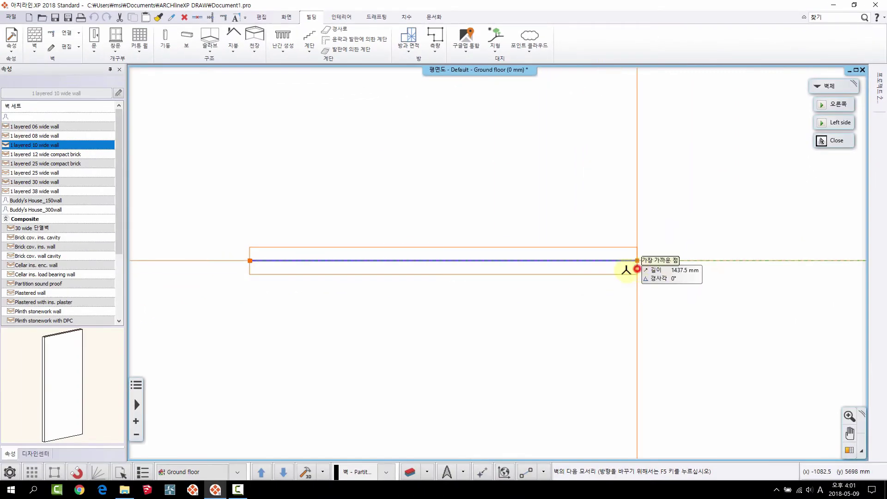
left_click(627, 270)
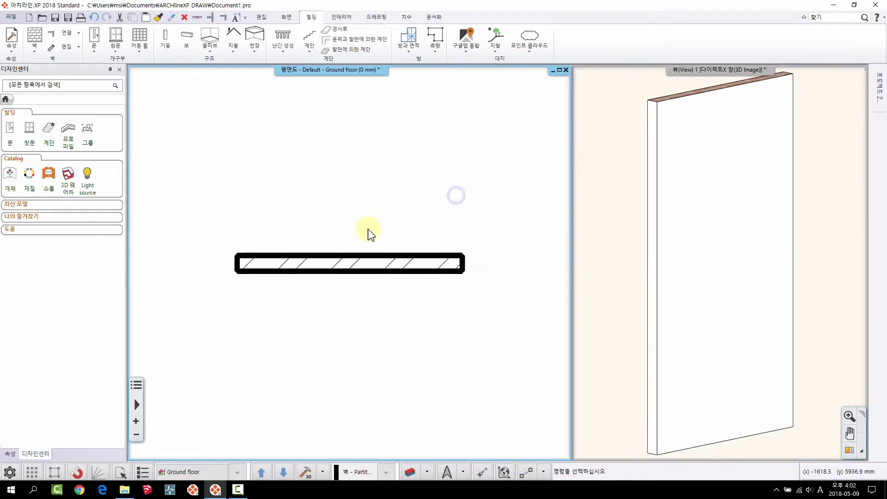
Step: Start a second wall using the composite Brick cov. ins. wall style, placing its start point below the first wall
left_click(35, 40)
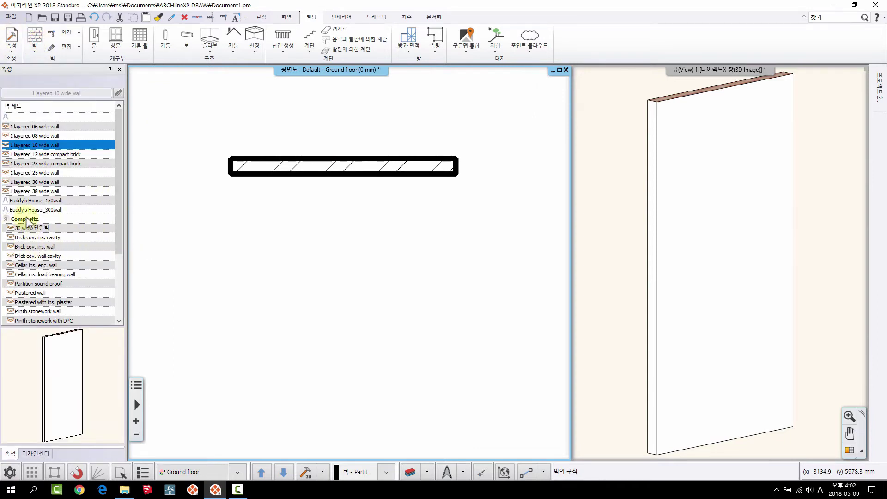
left_click(30, 237)
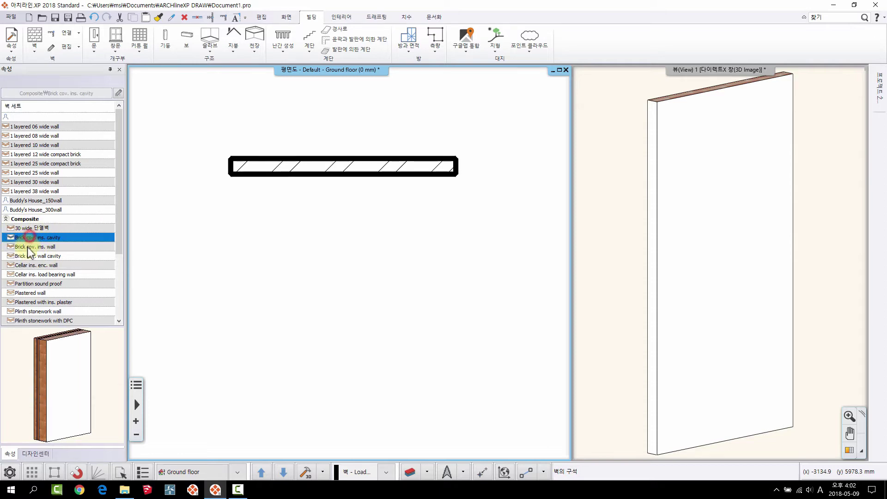
left_click(27, 247)
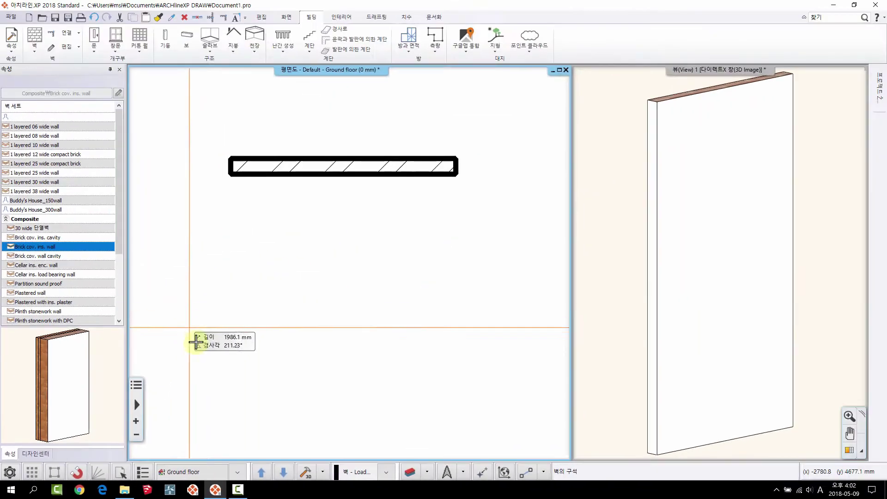
scroll(263, 325, "down", 2)
middle_click_drag(263, 322, 237, 293)
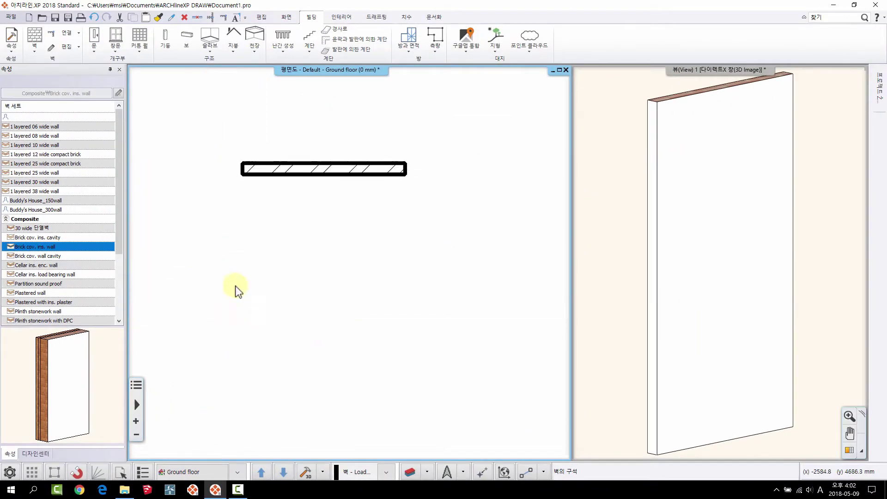
middle_click_drag(749, 337, 699, 325)
scroll(699, 325, "down", 4)
middle_click_drag(225, 327, 198, 309)
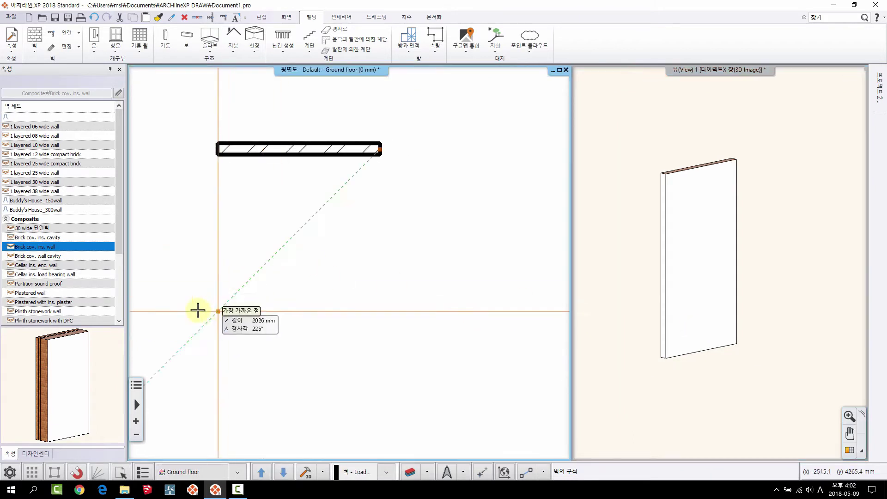
left_click(200, 312)
Step: Cycle the composite wall's reference line across its core layer, leave it on the right side, and finish the wall horizontally
scroll(264, 312, "up", 3)
middle_click_drag(264, 312, 307, 285)
scroll(311, 312, "down", 4)
middle_click_drag(323, 323, 352, 303)
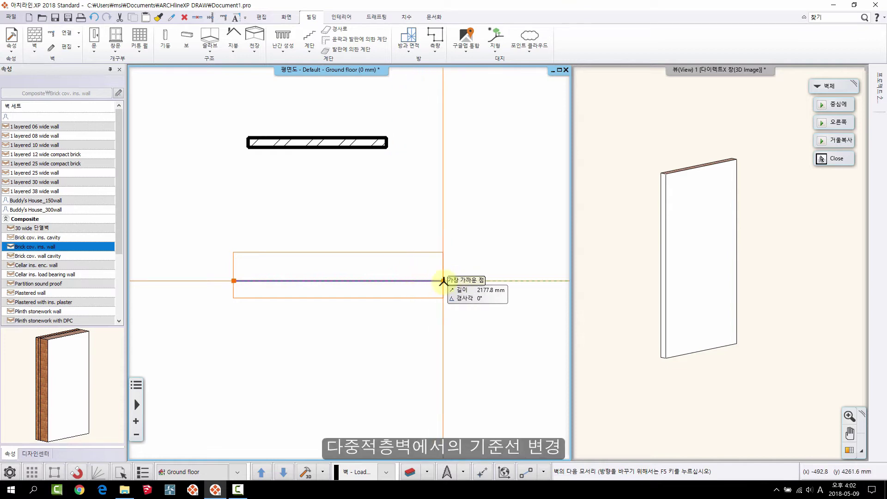
key("F5")
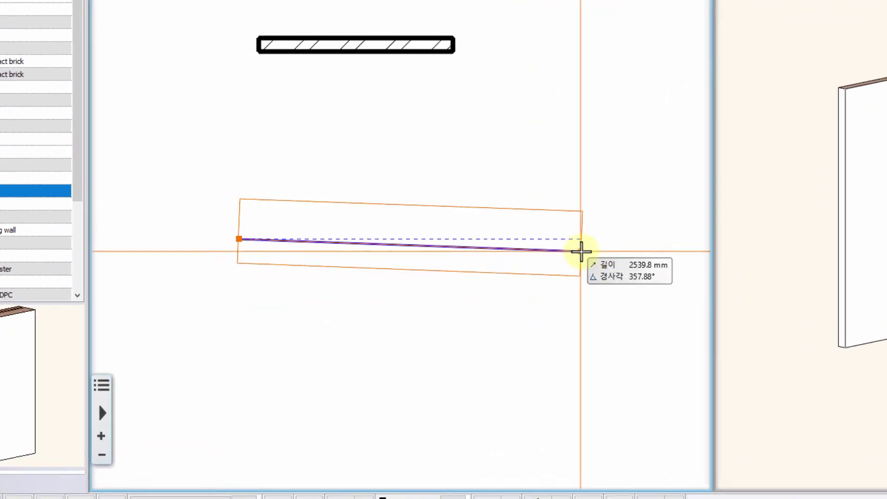
key("F5")
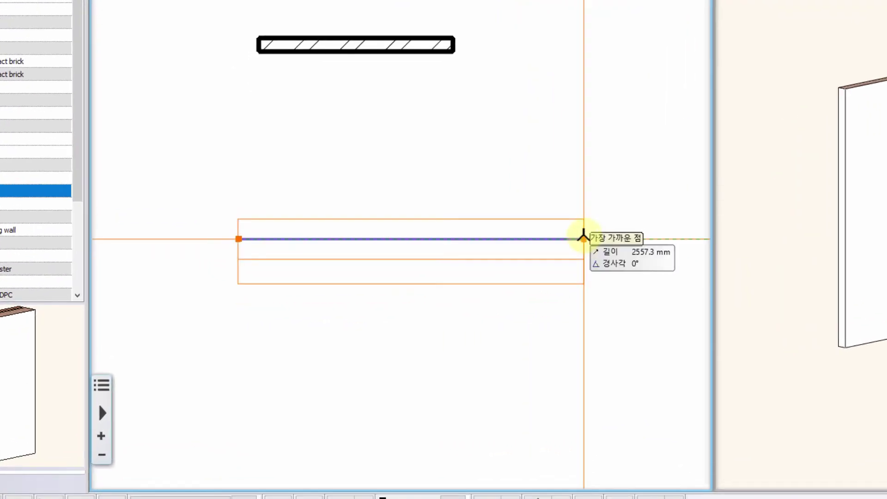
key("F5")
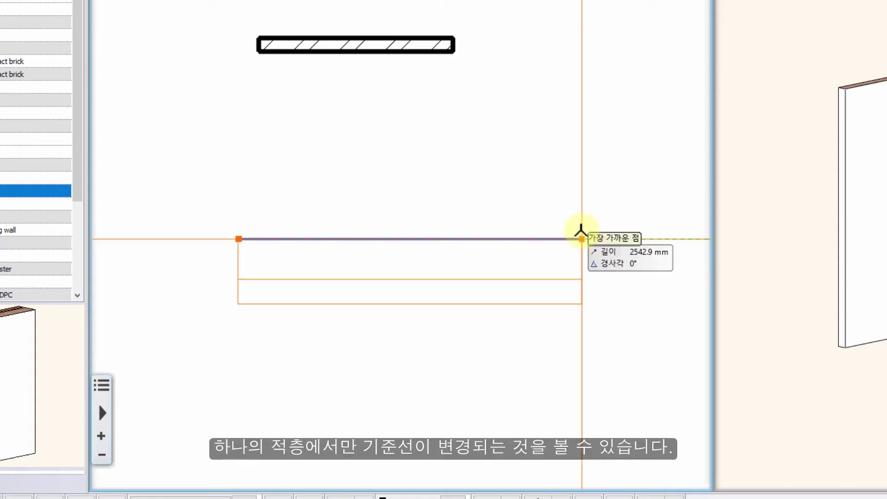
key("F5")
key("F5")
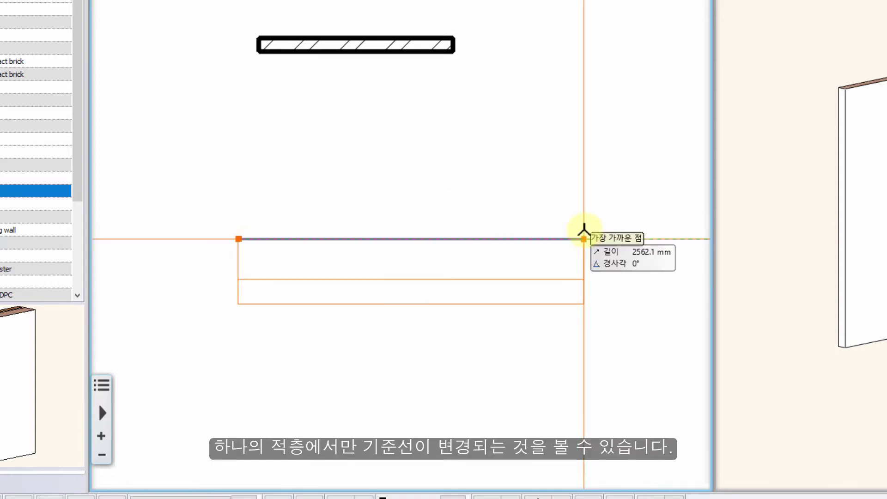
key("F5")
key("F5")
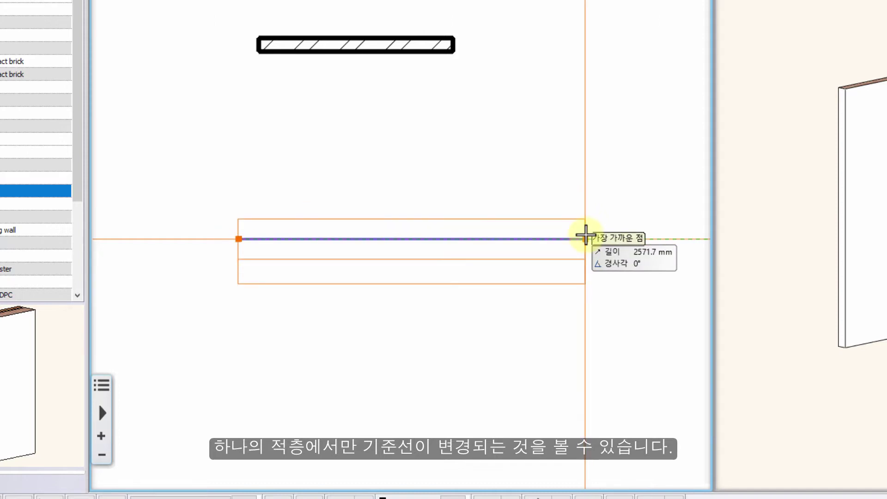
key("F5")
left_click(638, 239)
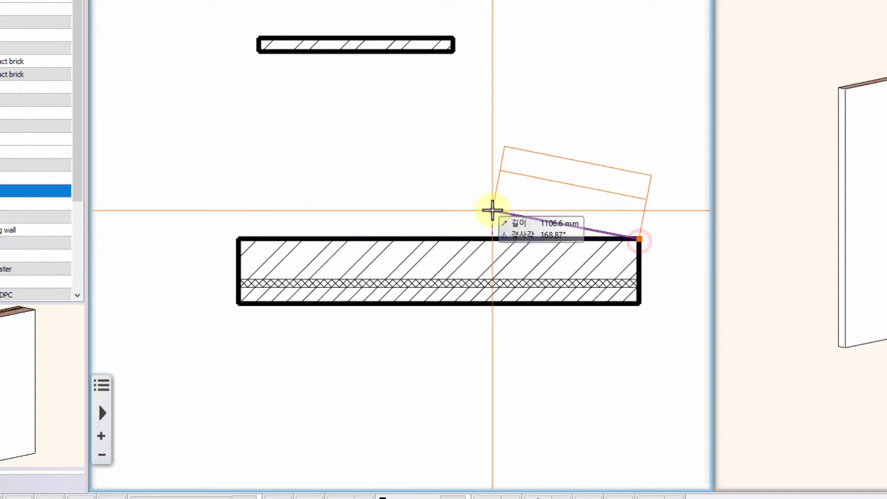
right_click(491, 211)
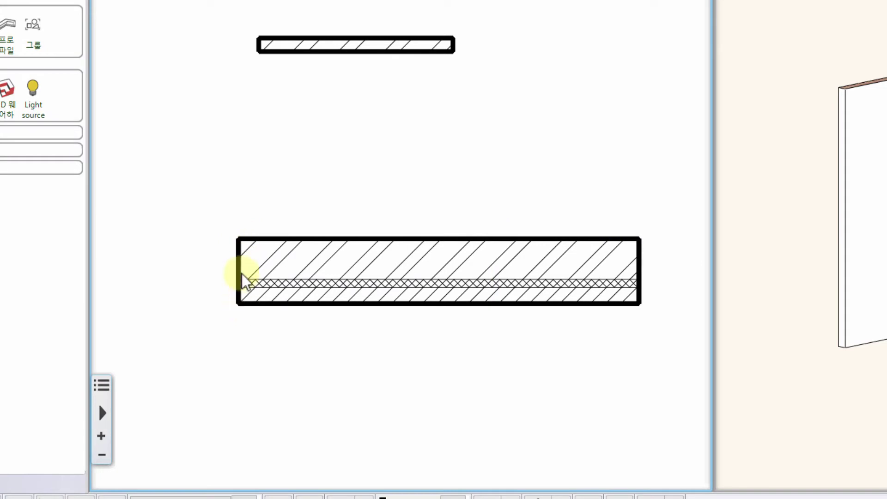
Step: Set the location line of the Brick cov. ins. wall style to the wall centre line (벽 중심선) in its wall properties
scroll(245, 262, "down", 3)
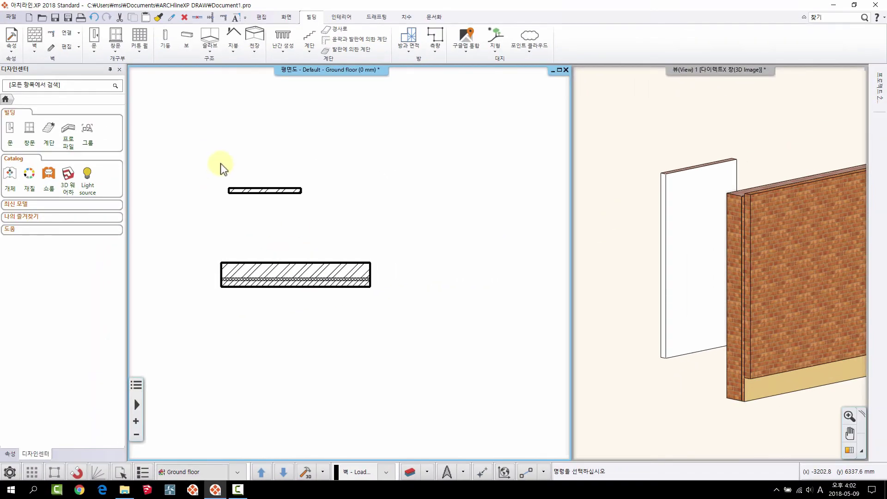
left_click(36, 40)
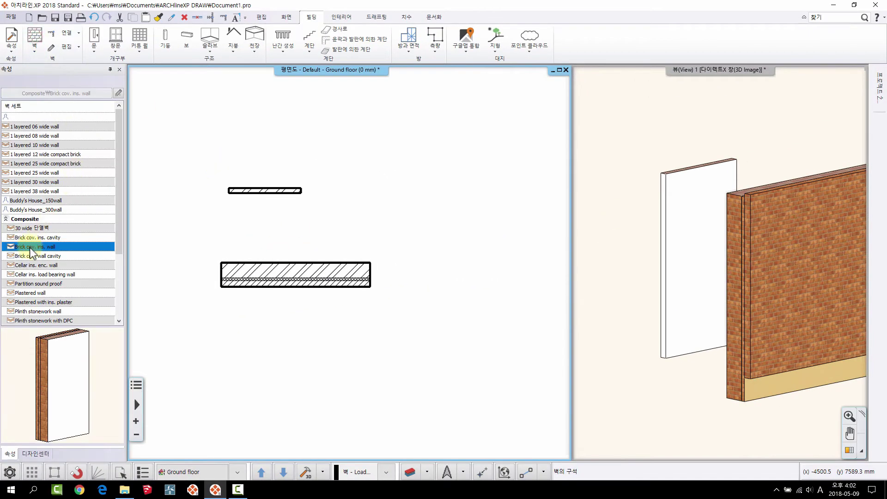
left_click(119, 93)
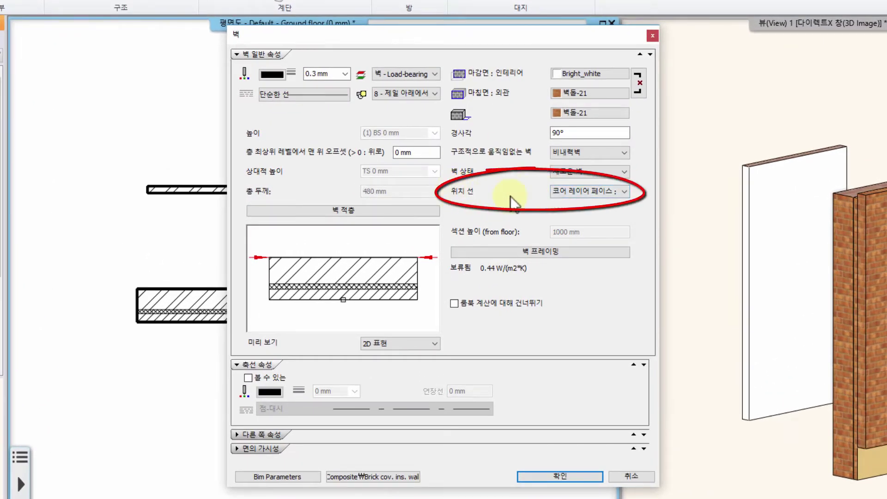
left_click(601, 191)
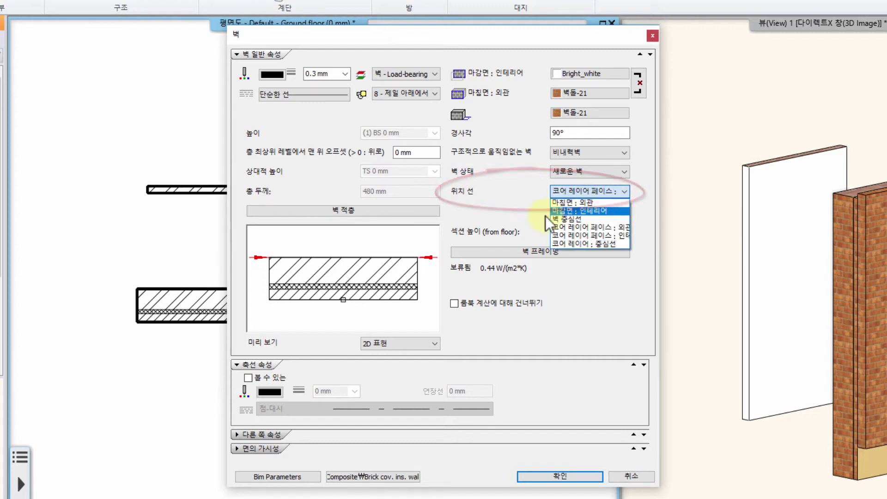
left_click(587, 220)
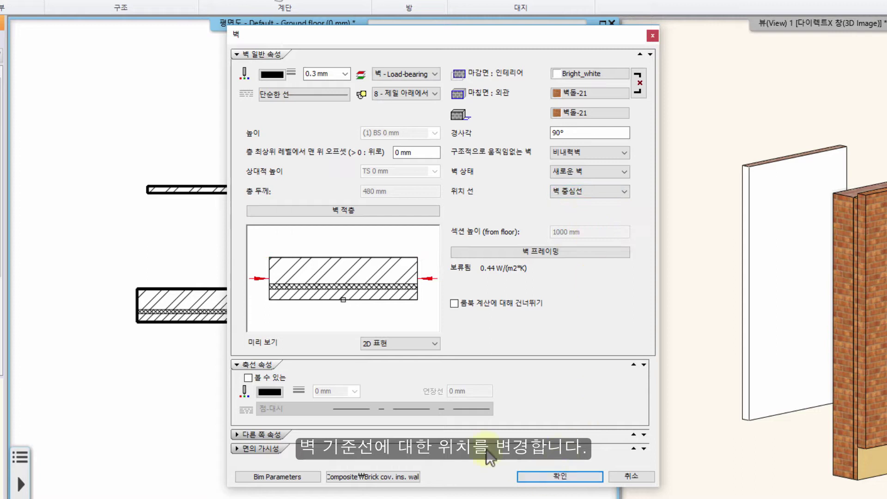
left_click(565, 476)
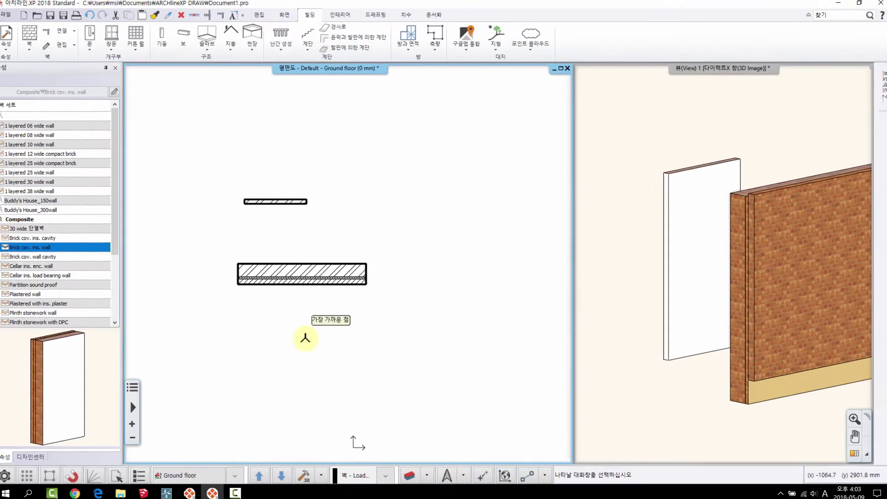
Step: Place the start point of a third wall below the composite brick wall, using the Brick cov. ins. wall style
scroll(303, 279, "down", 1)
middle_click_drag(303, 277, 311, 225)
left_click(249, 305)
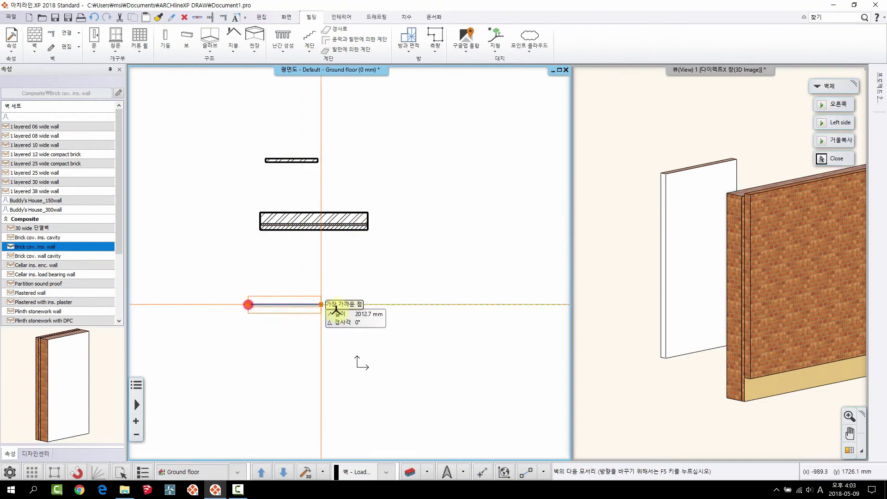
Step: Cycle the third wall's reference line between the centre and both faces of the full wall thickness, and finish the wall horizontally
scroll(354, 324, "up", 5)
scroll(415, 246, "down", 1)
middle_click_drag(415, 246, 490, 262)
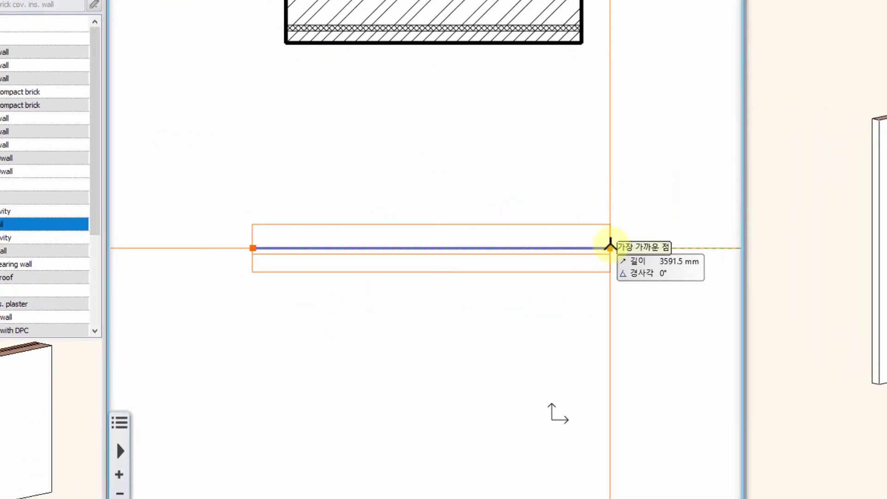
key("ctrl")
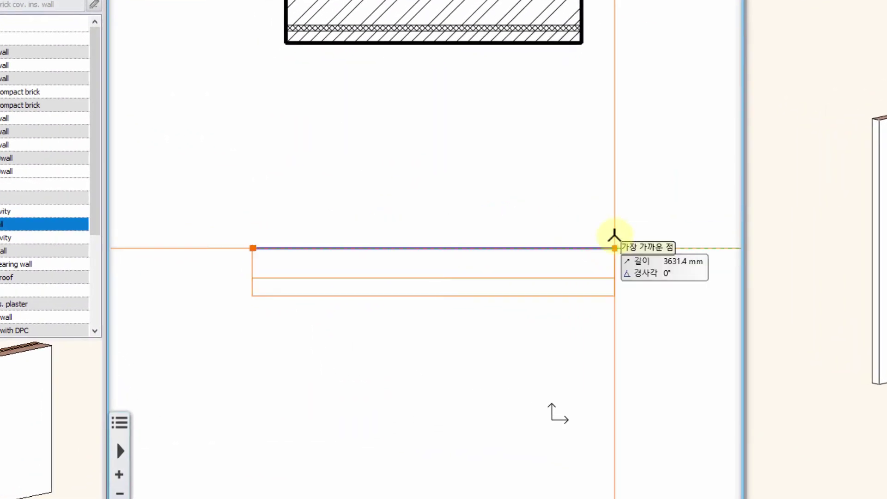
key("ctrl")
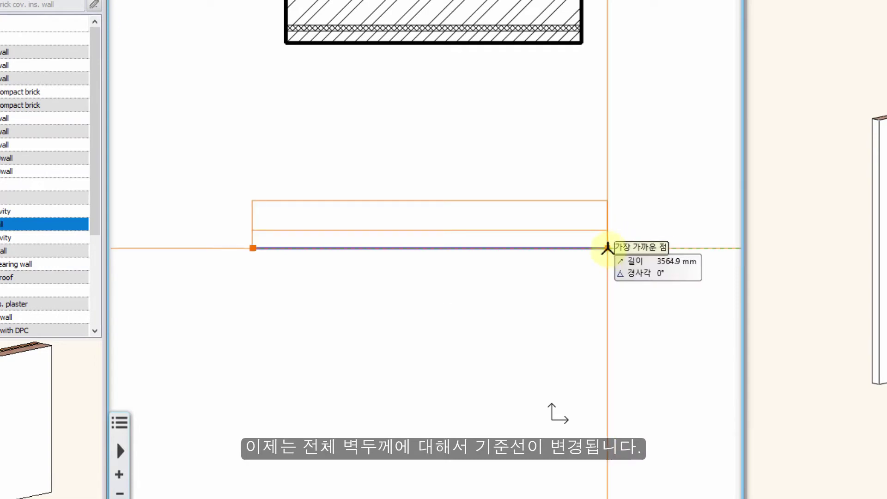
key("ctrl")
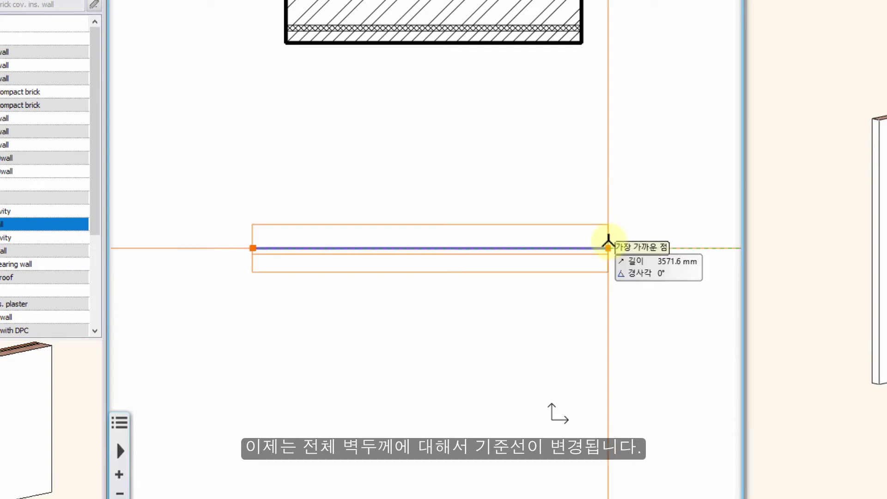
key("ctrl")
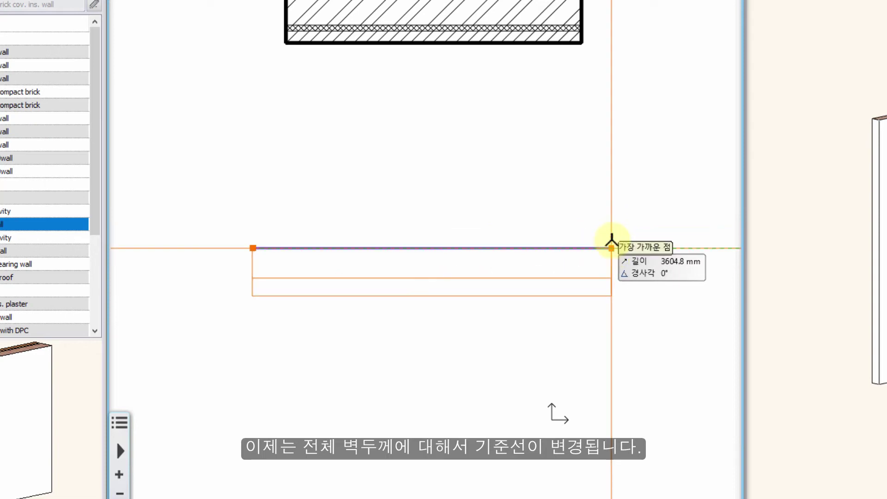
key("ctrl")
key("ctrl")
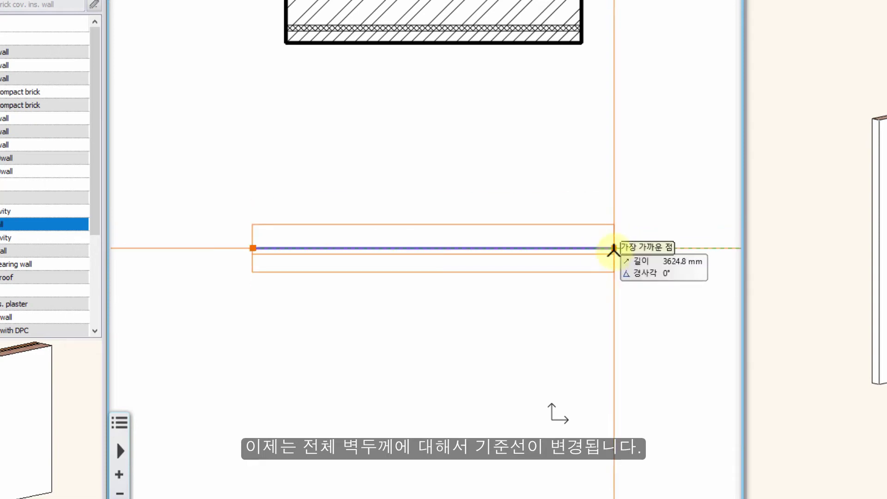
key("ctrl")
left_click(623, 248)
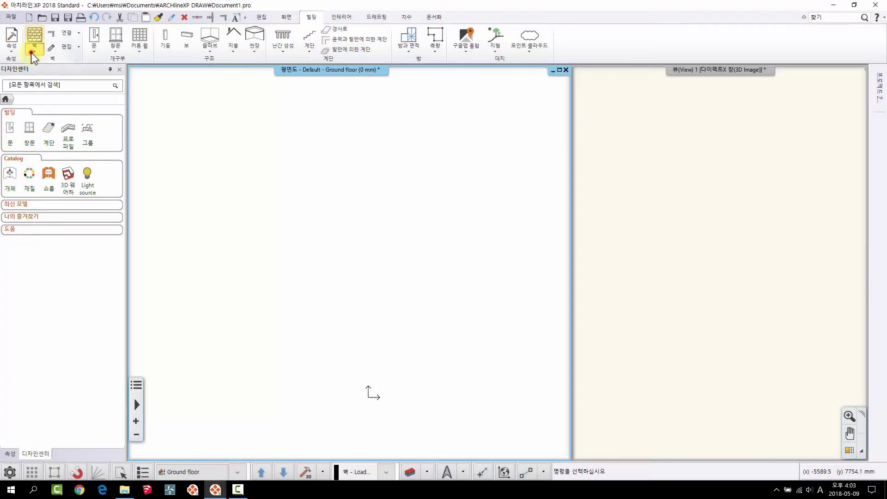
Step: Draw a rectangular enclosure of Brick cov. ins. wall walls in the empty floor plan, about 5700 mm wide outside, and end the command
left_click(31, 52)
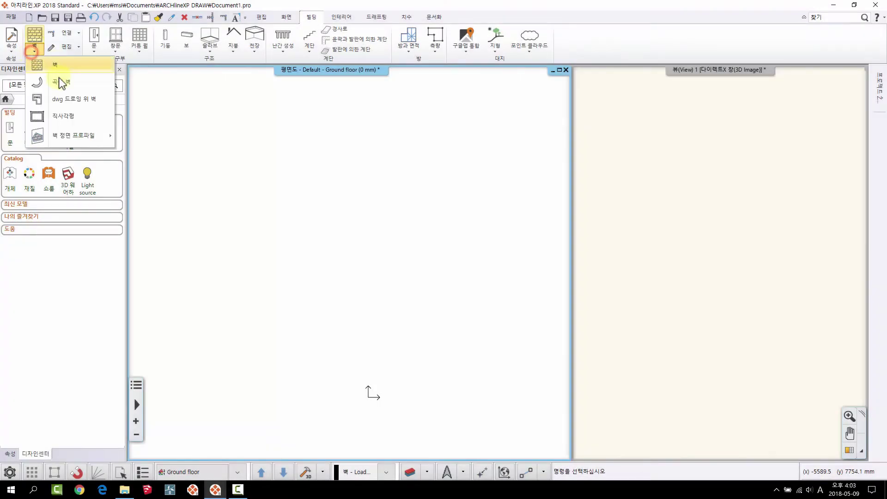
left_click(62, 115)
left_click(256, 177)
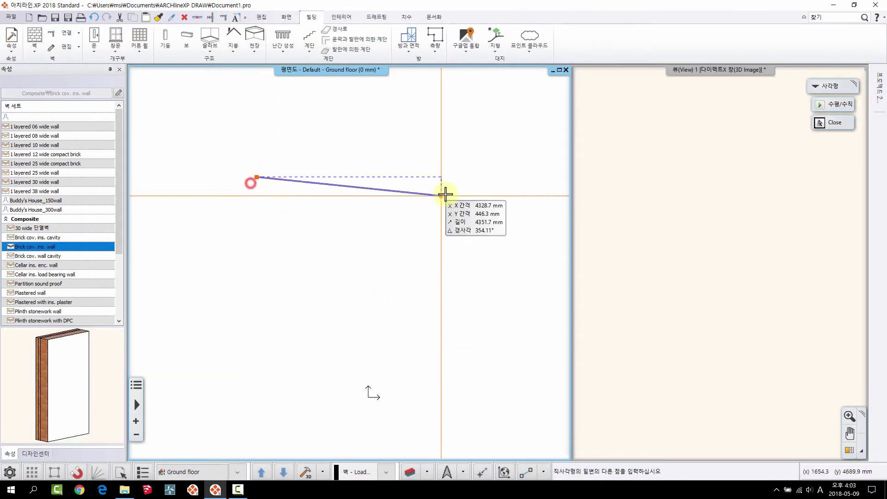
left_click(459, 417)
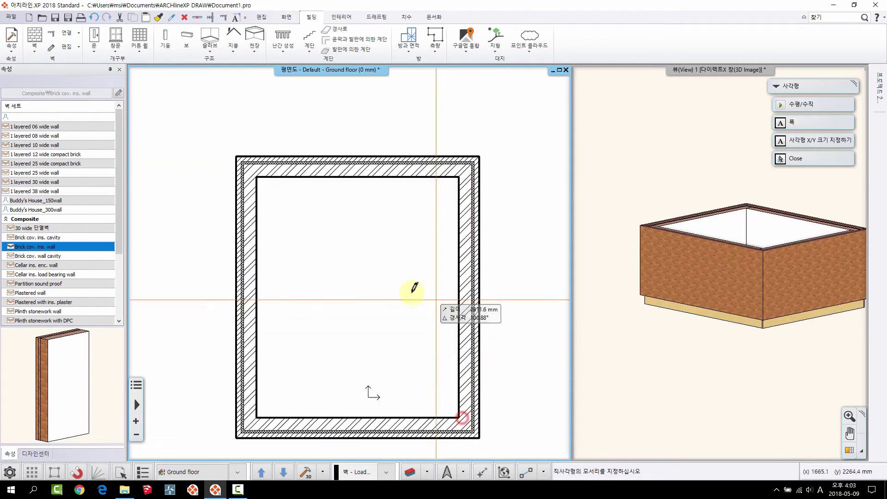
scroll(365, 283, "down", 2)
right_click(364, 289)
middle_click_drag(455, 261, 409, 259)
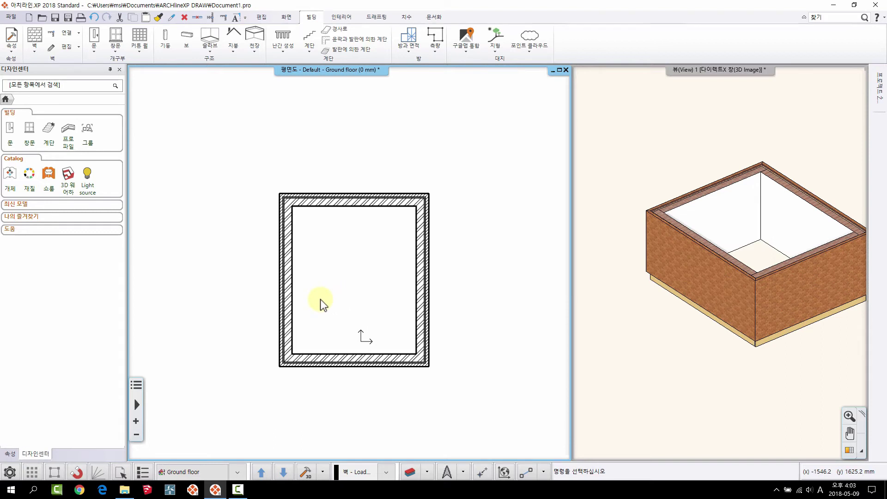
Step: Set the height of the rectangle's lower horizontal wall to 900 mm
scroll(283, 362, "up", 1)
middle_click_drag(331, 291, 268, 307)
scroll(349, 341, "up", 1)
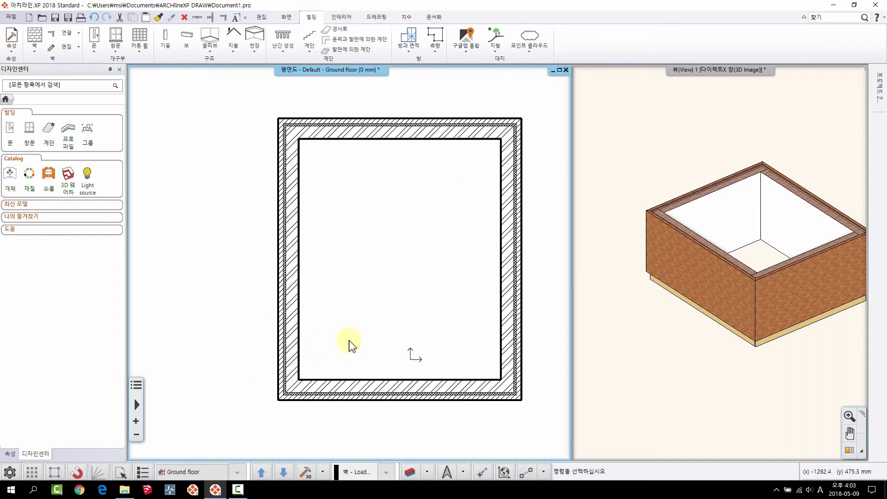
middle_click_drag(349, 341, 321, 332)
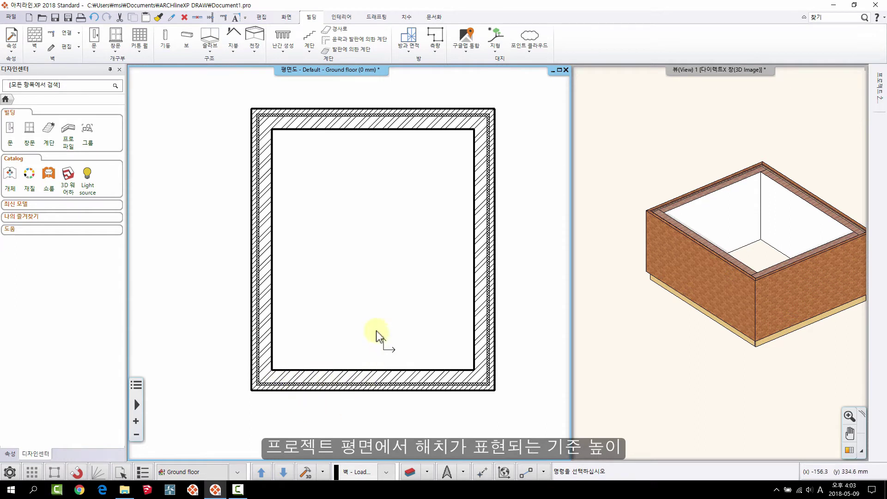
middle_click_drag(376, 331, 364, 342)
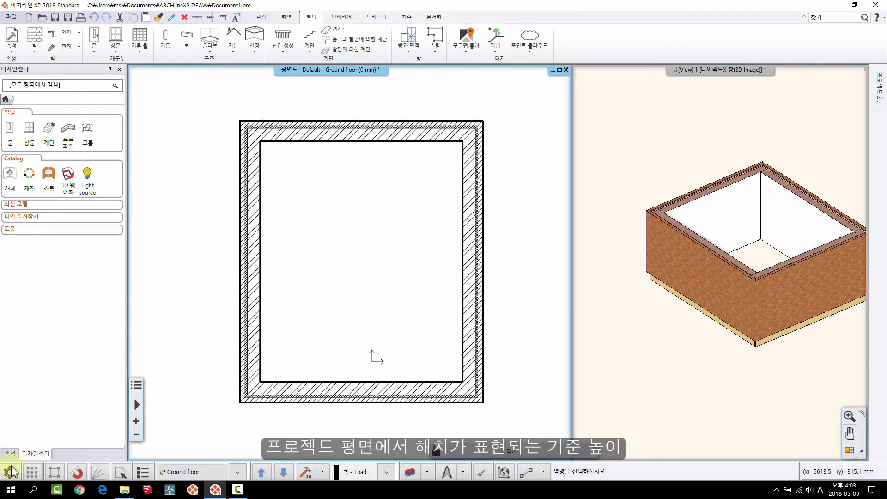
left_click(345, 391)
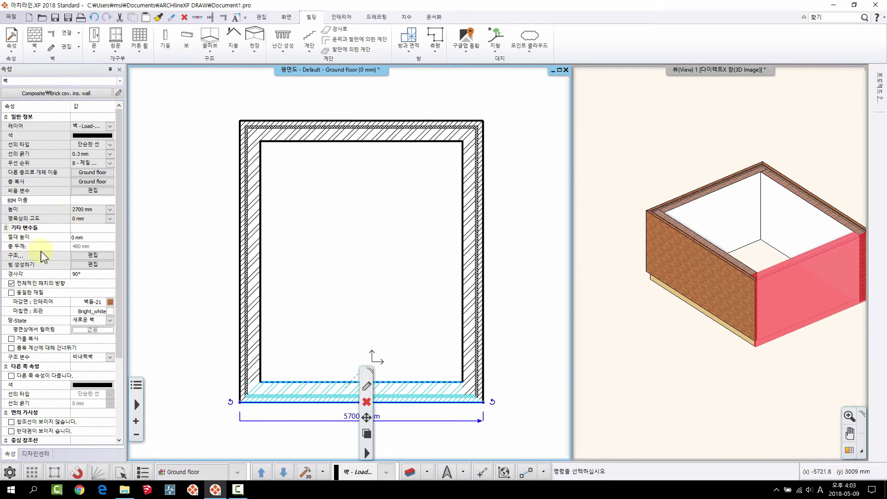
left_click(93, 210)
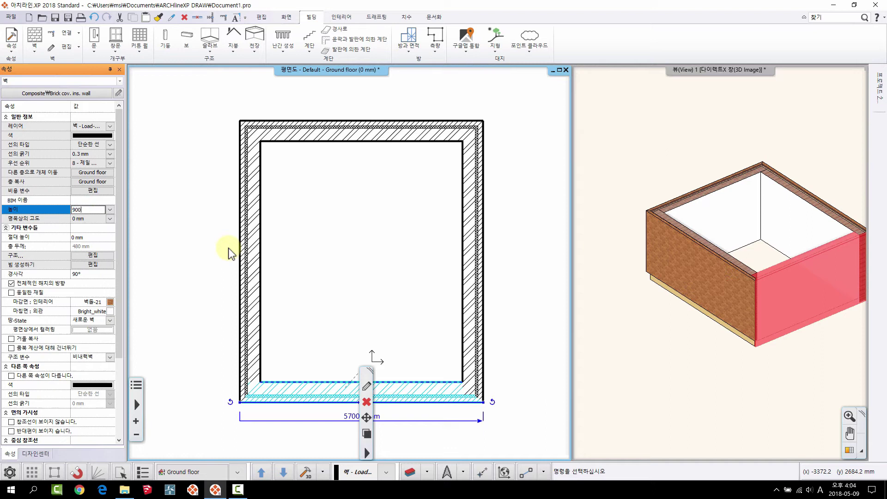
key("Return")
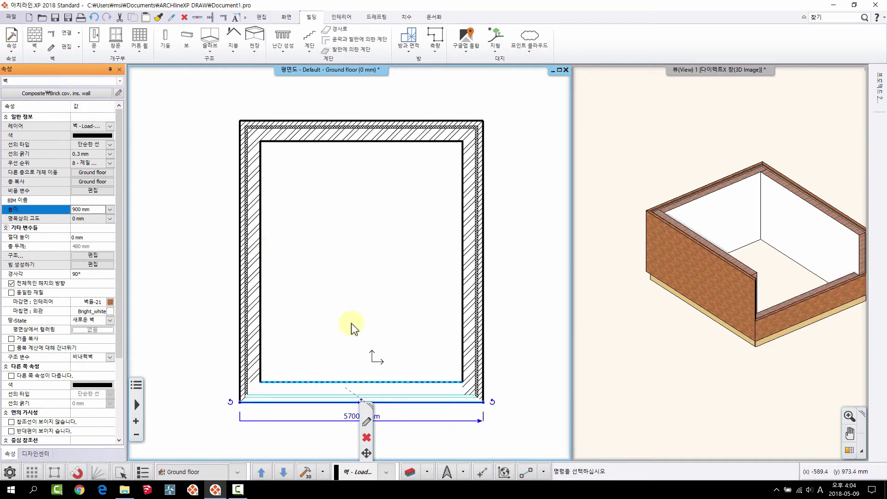
key("Escape")
middle_click_drag(366, 391, 363, 361)
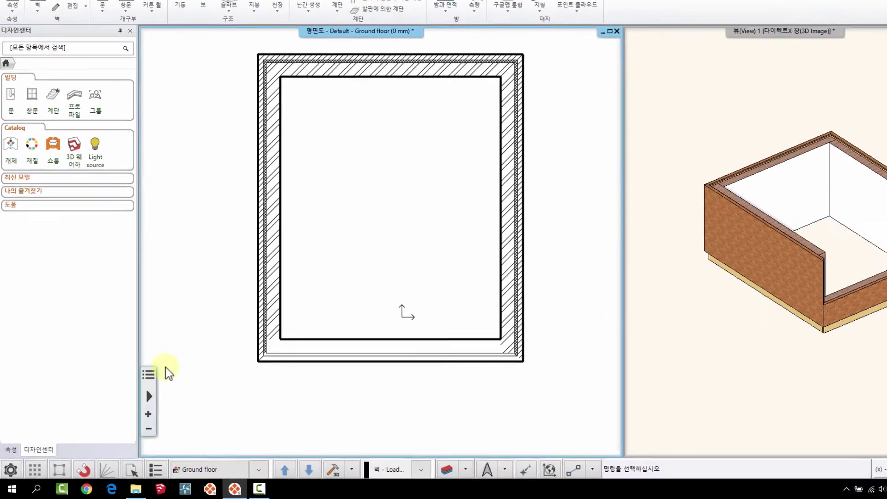
Step: Look up the section height from floor (섹션 높이) in the drawing settings of the options and close them
left_click(9, 472)
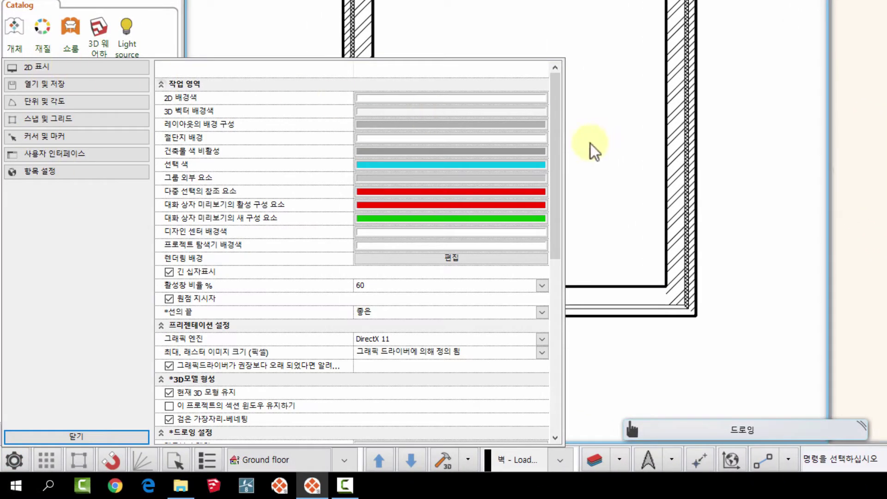
left_click_drag(557, 154, 551, 263)
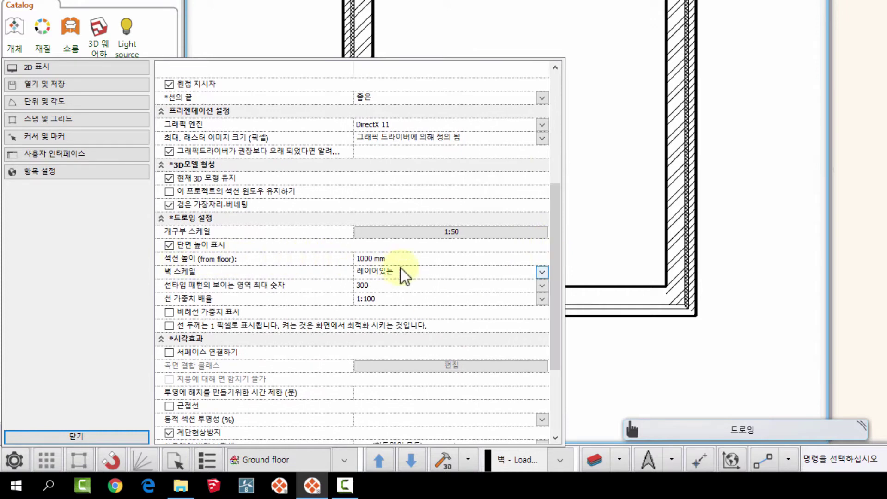
left_click(413, 259)
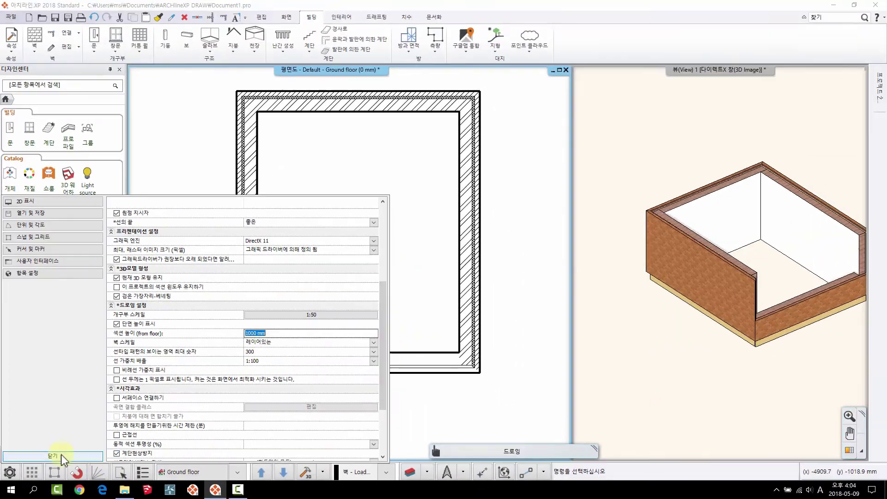
left_click(61, 454)
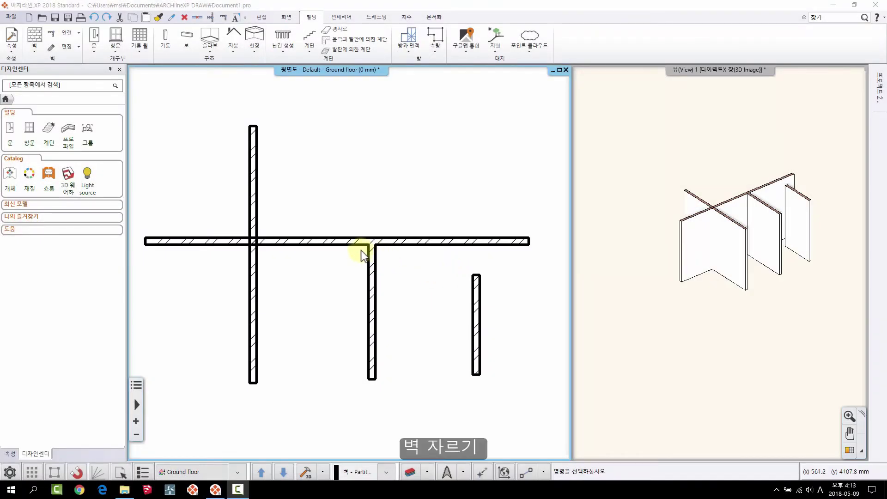
Step: Select the long horizontal wall to examine its extent across the vertical walls, and clear the selection
middle_click_drag(311, 271, 318, 262)
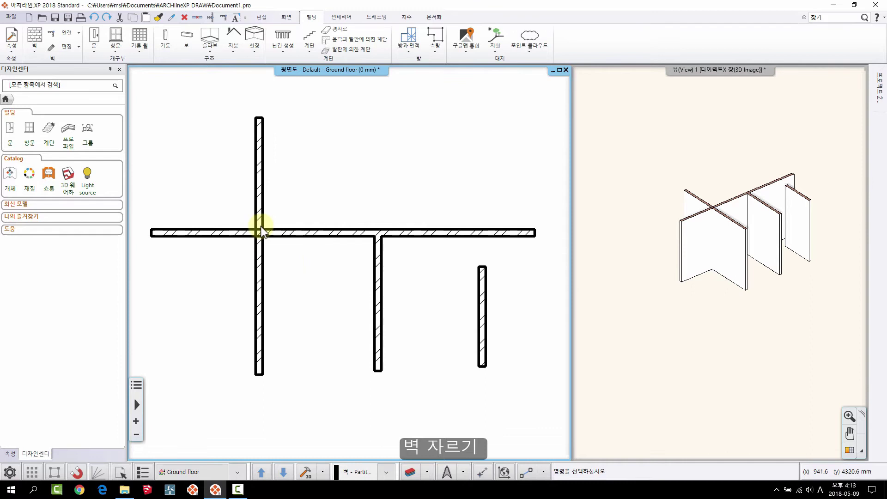
left_click(174, 235)
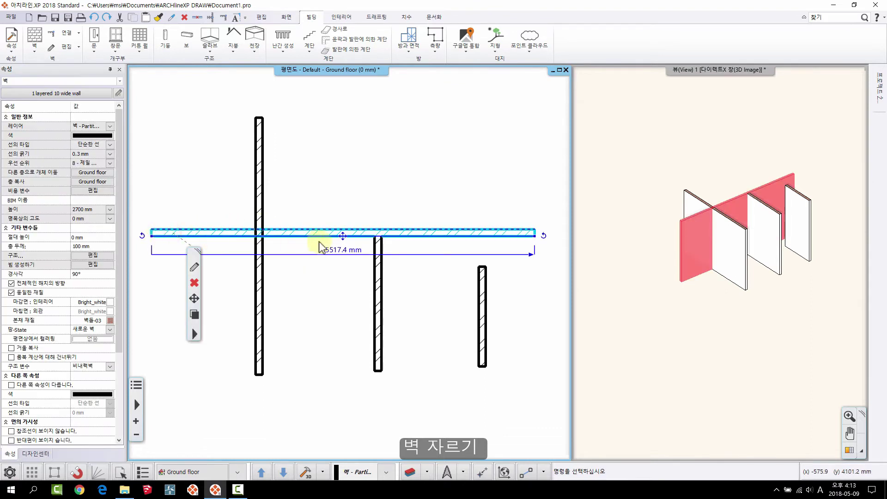
key("Escape")
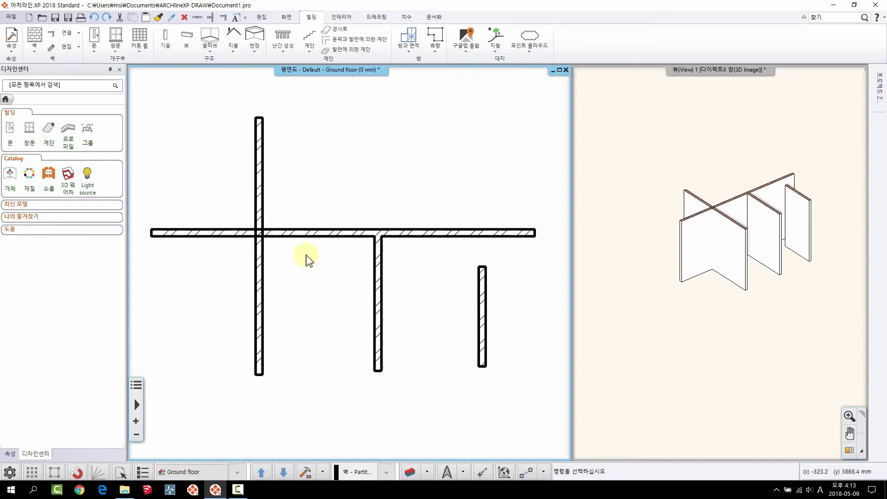
Step: Split the horizontal wall at its intersection with the long vertical wall using Cut by wall (벽으로 자르기)
middle_click_drag(306, 254, 283, 249)
scroll(286, 253, "up", 1)
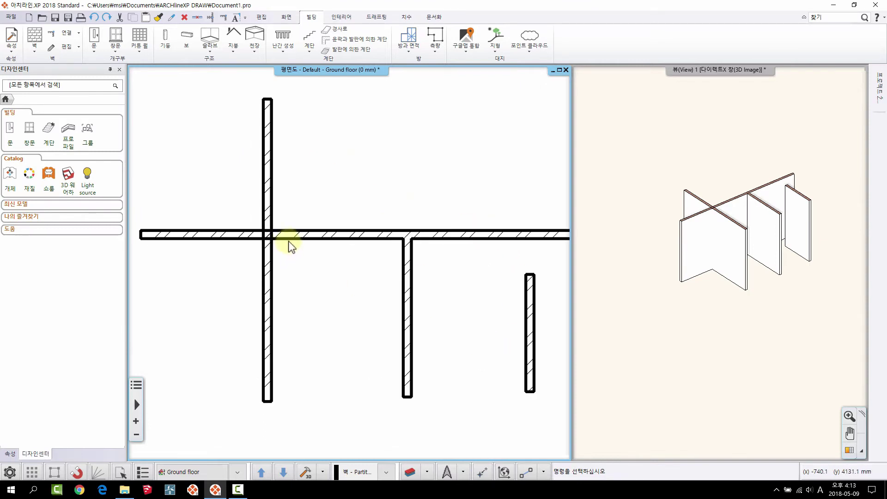
left_click(291, 236)
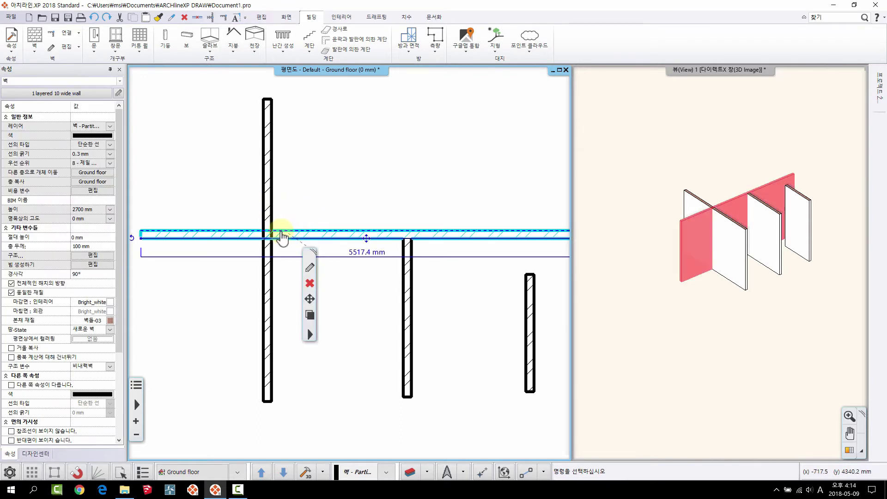
right_click(279, 236)
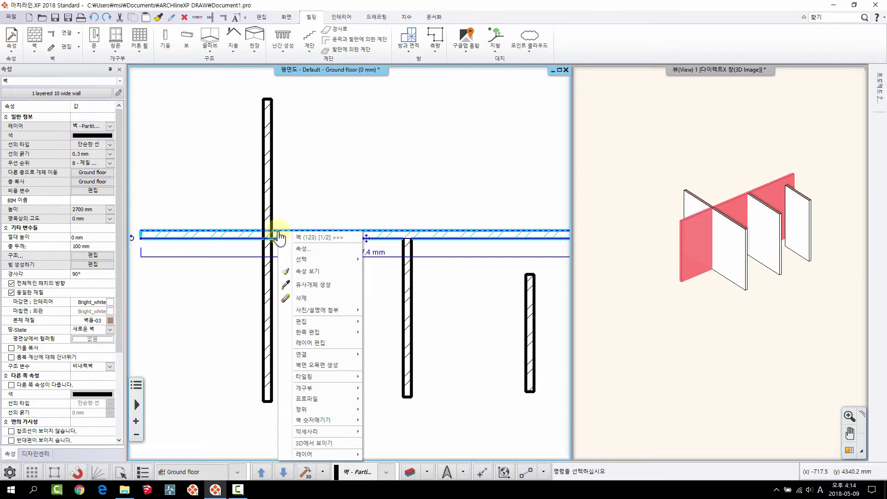
mouse_move(322, 321)
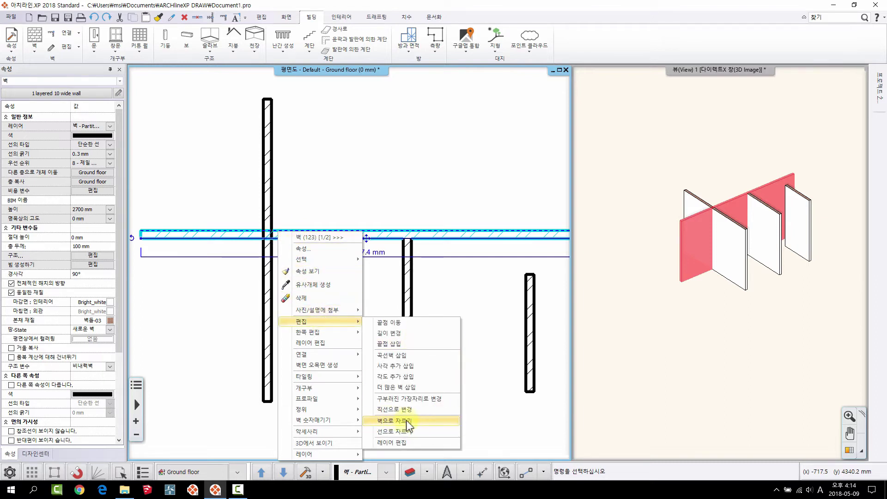
left_click(407, 421)
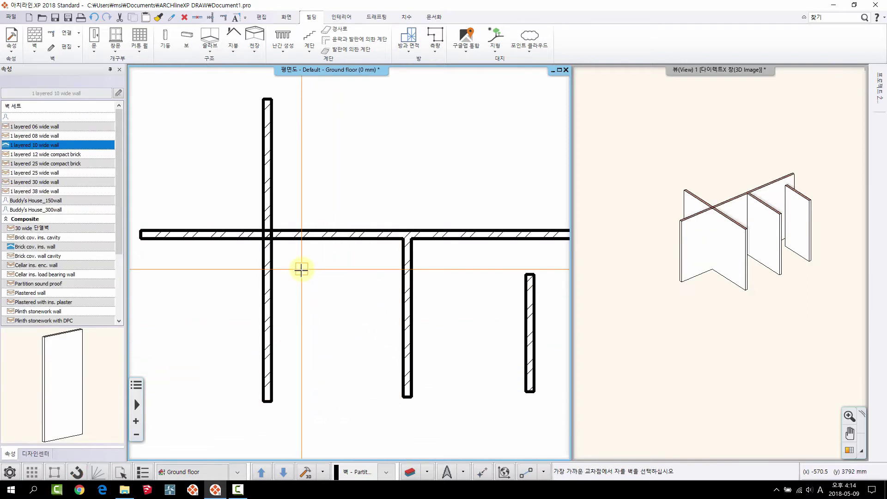
key("Escape")
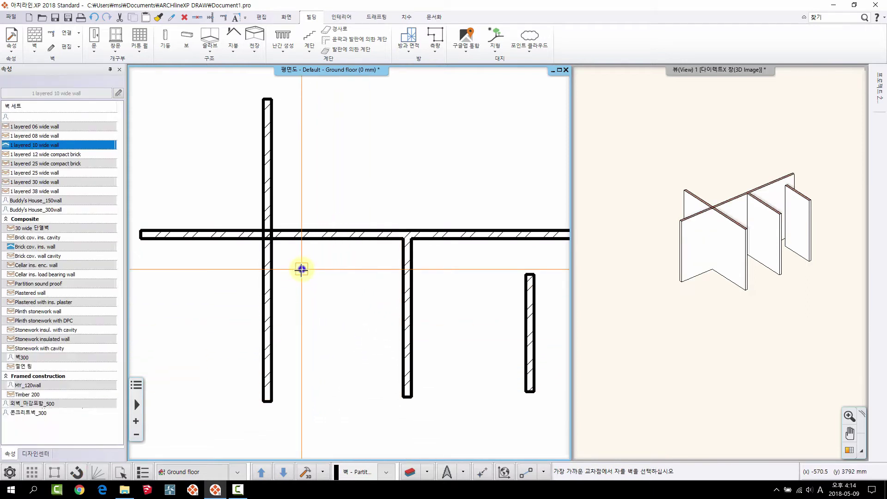
left_click(287, 237)
Step: Select the horizontal wall segments on either side of the crossing wall in turn to check the split, and clear the selection
left_click(228, 237)
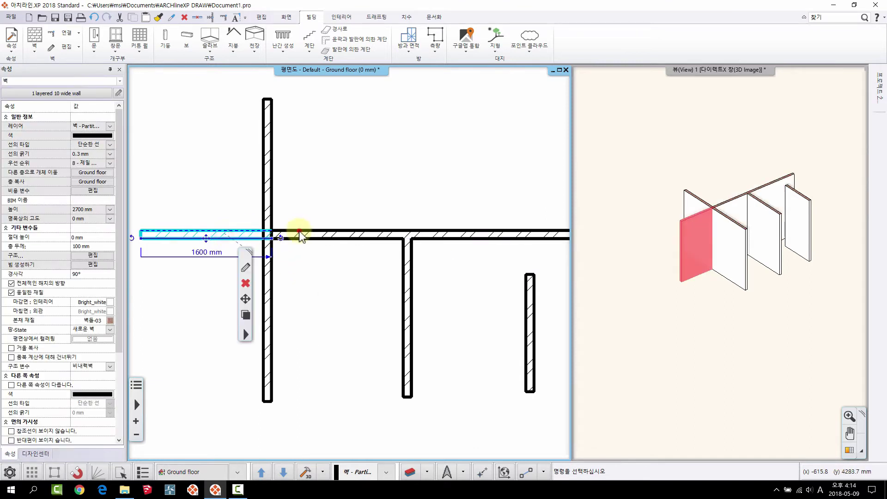
left_click(300, 236)
left_click(232, 234)
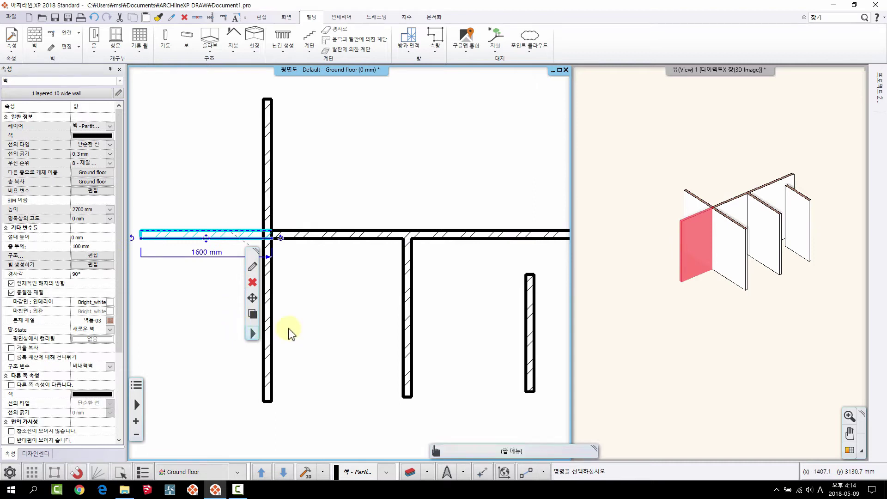
left_click(314, 253)
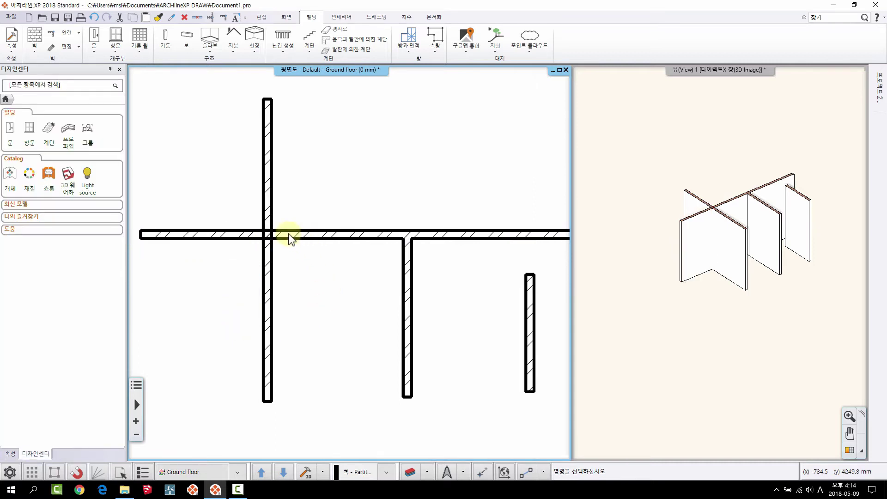
scroll(287, 240, "up", 2)
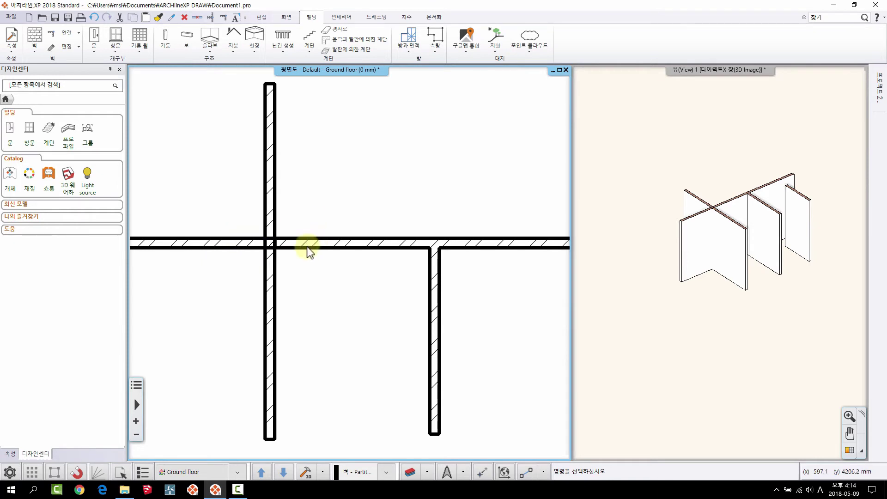
Step: Select the horizontal wall segment beyond the crossing wall to examine its extent past the T-junction, and clear the selection
left_click(285, 242)
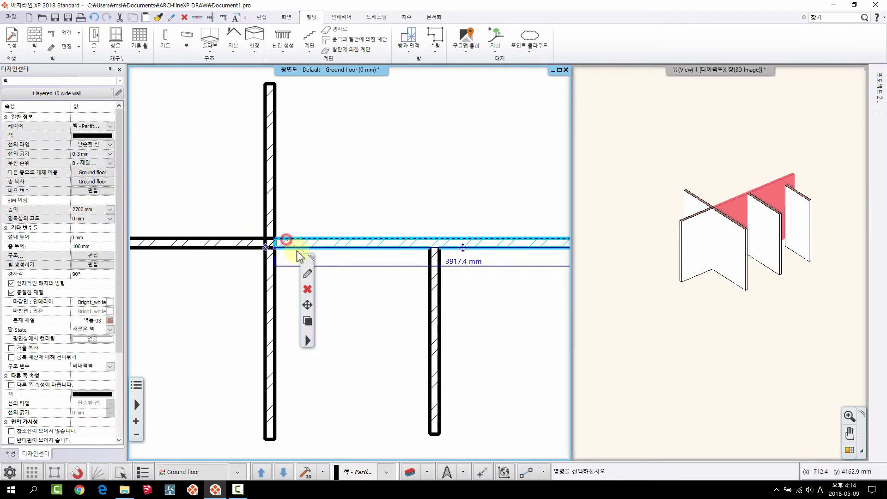
left_click(283, 243)
left_click(283, 243)
right_click(282, 243)
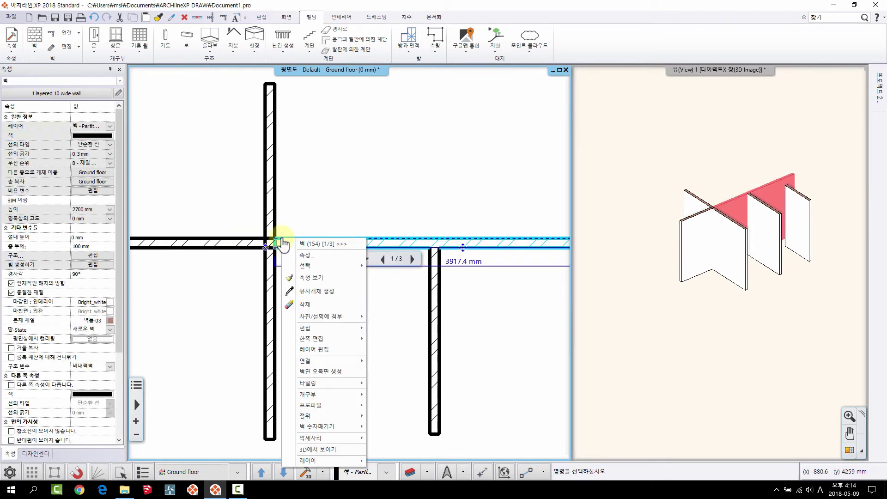
left_click(294, 221)
left_click(281, 243)
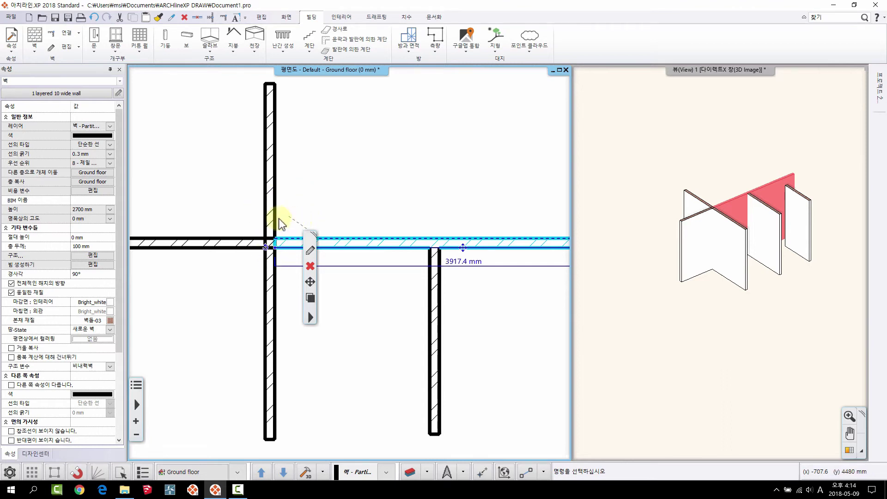
middle_click_drag(299, 235, 270, 205)
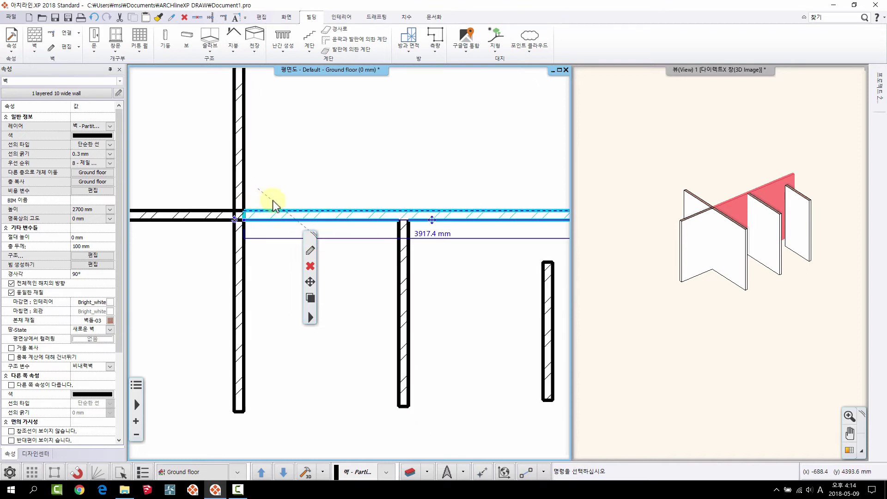
key("Escape")
middle_click_drag(406, 222, 302, 222)
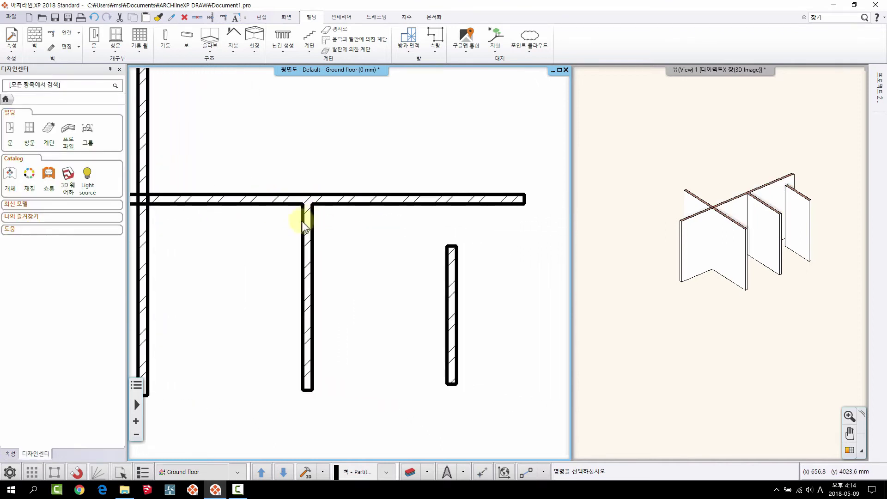
left_click(321, 199)
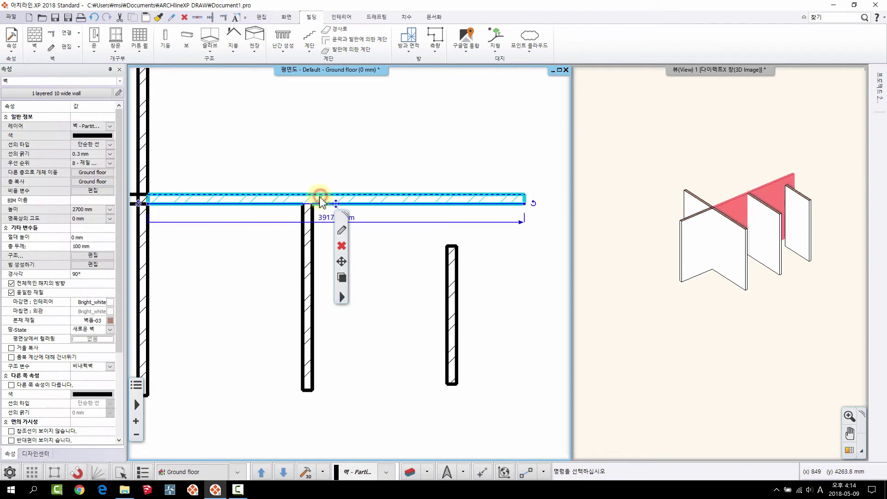
right_click(321, 200)
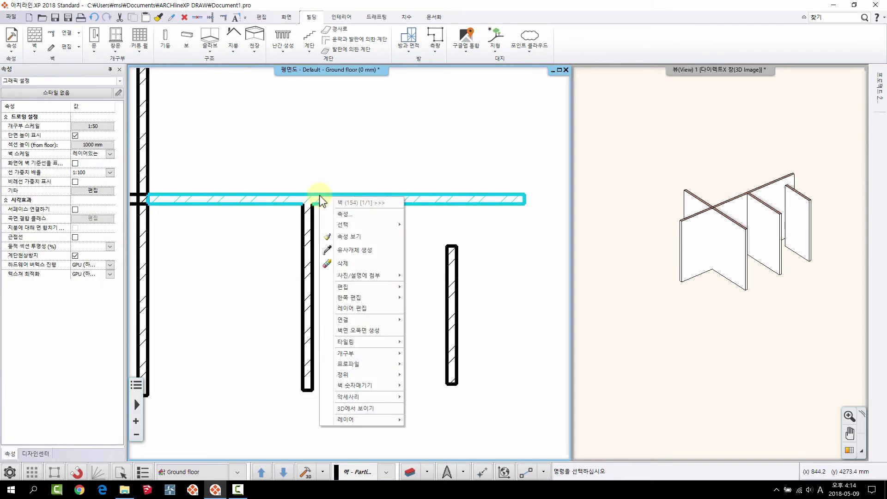
mouse_move(377, 288)
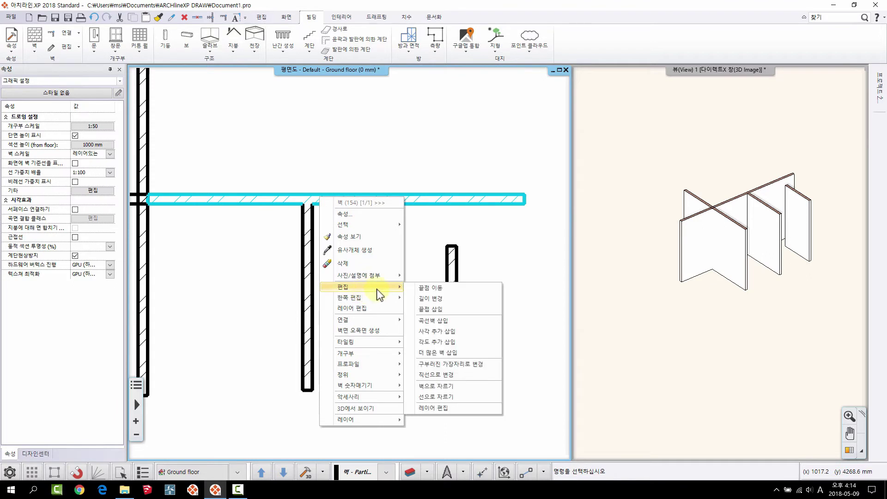
left_click(417, 386)
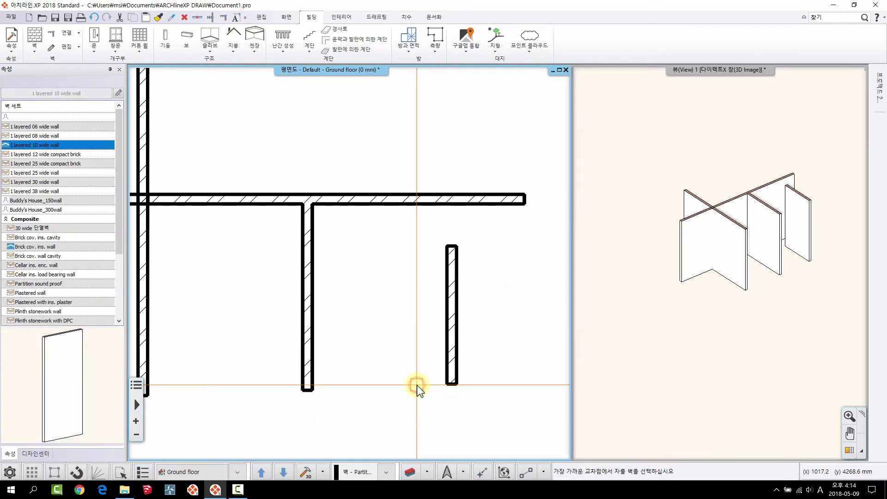
right_click(320, 234)
Step: Split the horizontal wall at its T-junction with the middle vertical wall using Cut by wall (벽으로 자르기)
left_click(318, 203)
right_click(318, 199)
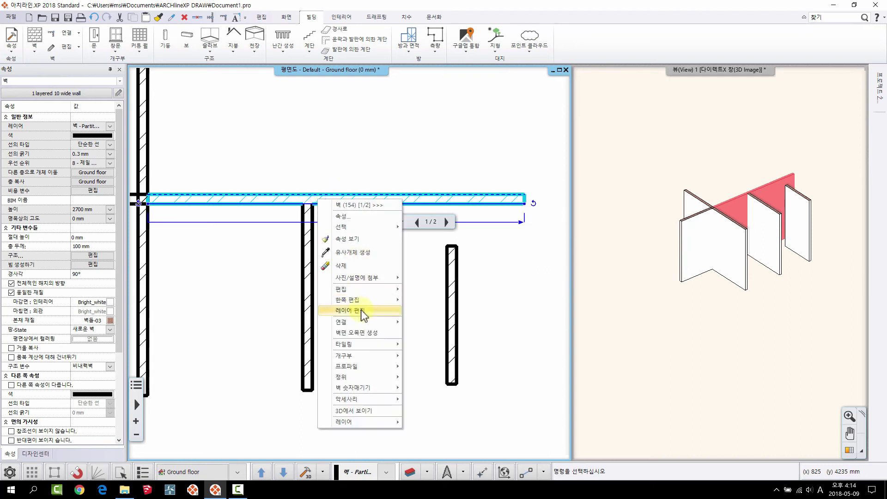
mouse_move(373, 290)
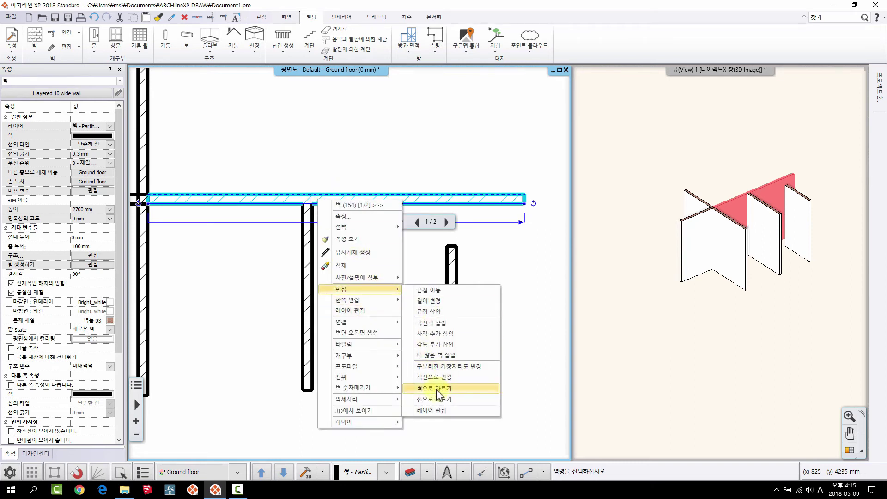
left_click(434, 388)
left_click(348, 265)
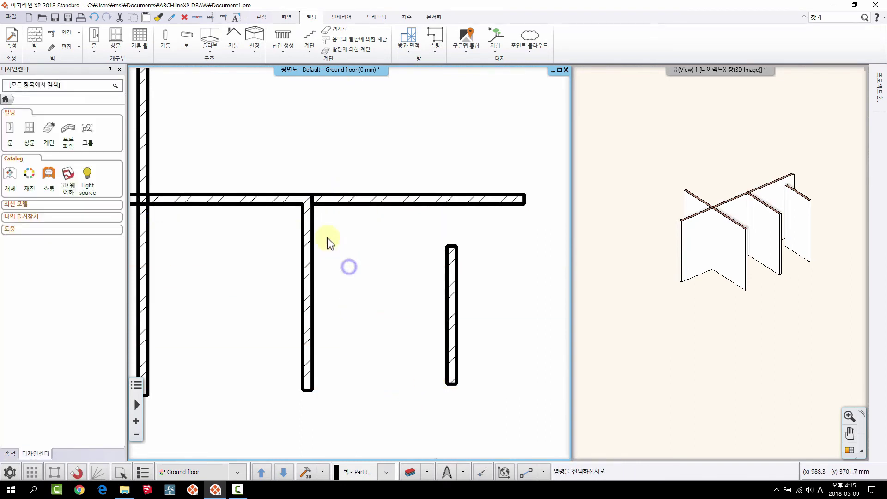
Step: Select the horizontal wall segments on both sides of the T-junction in turn to check the split, and clear the selection
left_click(298, 203)
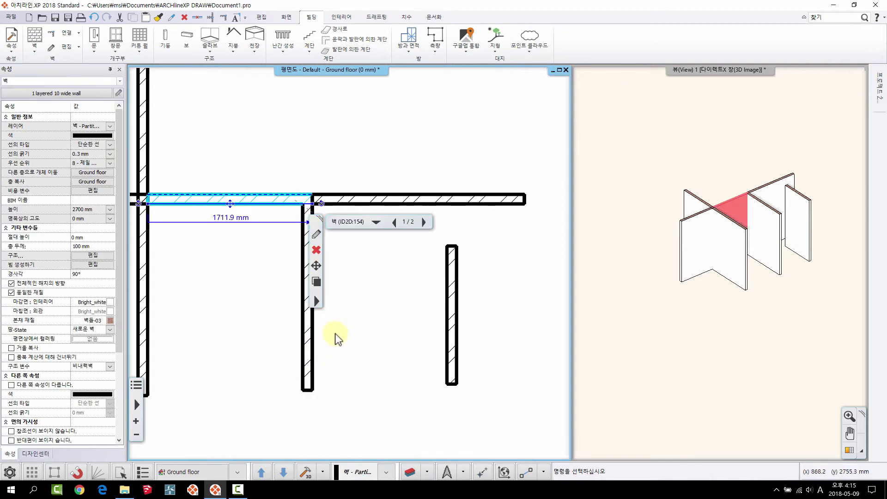
left_click(346, 200)
left_click(308, 200)
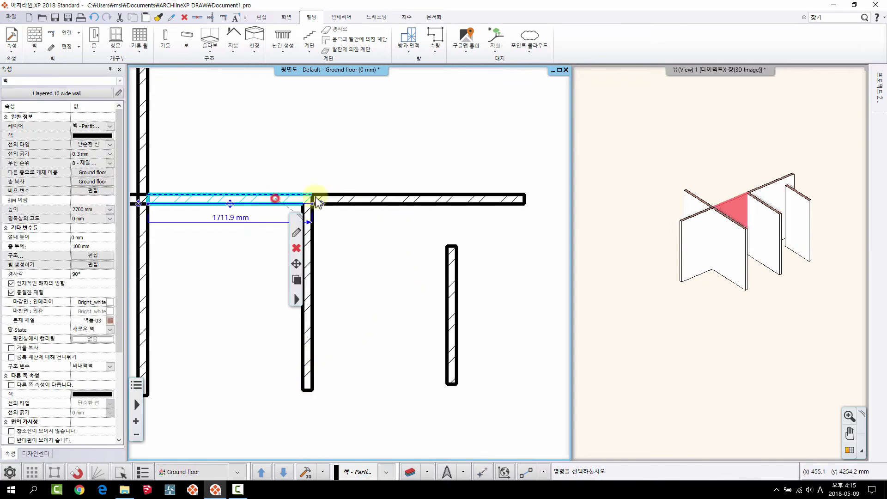
left_click(350, 199)
left_click(236, 203)
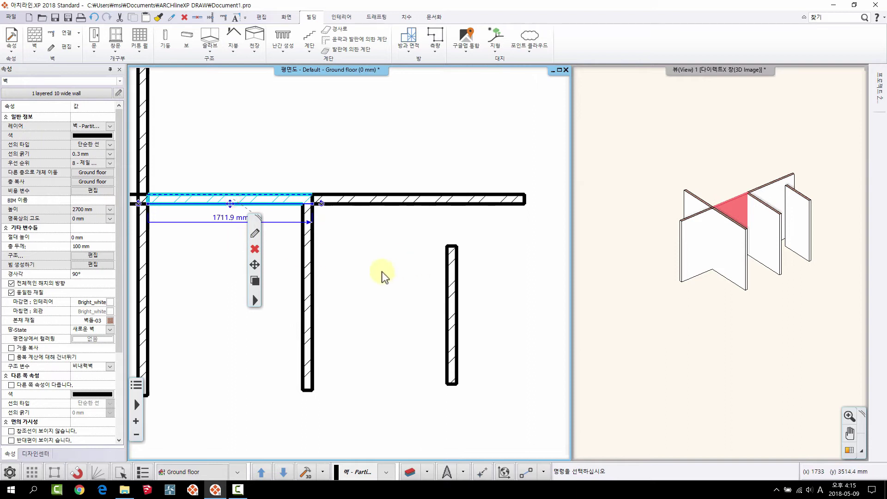
middle_click_drag(470, 262, 394, 268)
key("Escape")
Step: Split the outer horizontal segment with Cut by line (선으로 자르기), running a vertical cutting line from the short detached wall's upper right corner across it
scroll(426, 270, "down", 1)
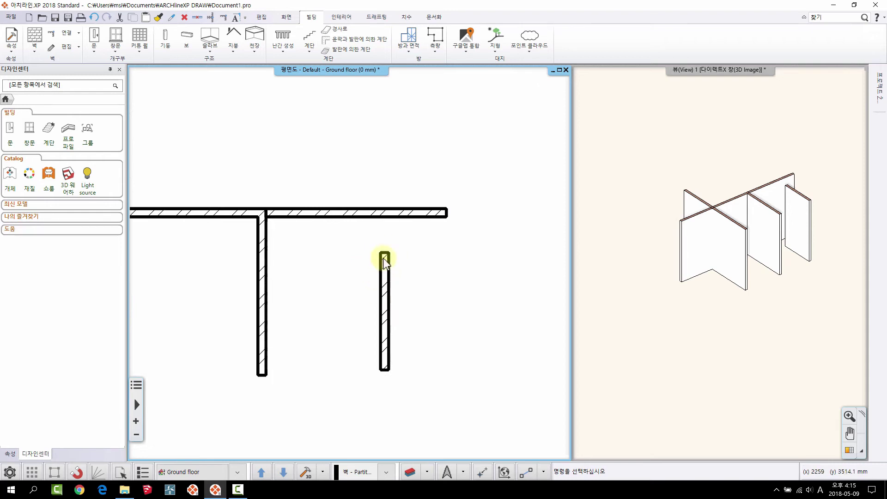
left_click(378, 212)
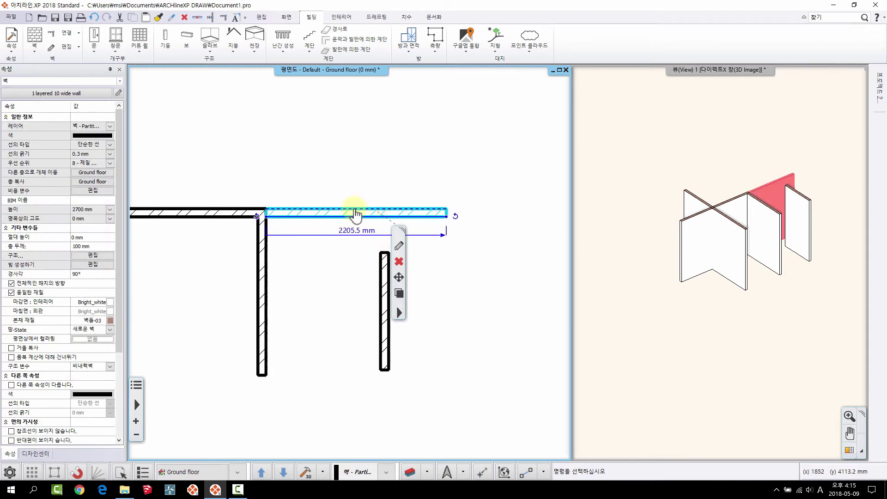
key("Escape")
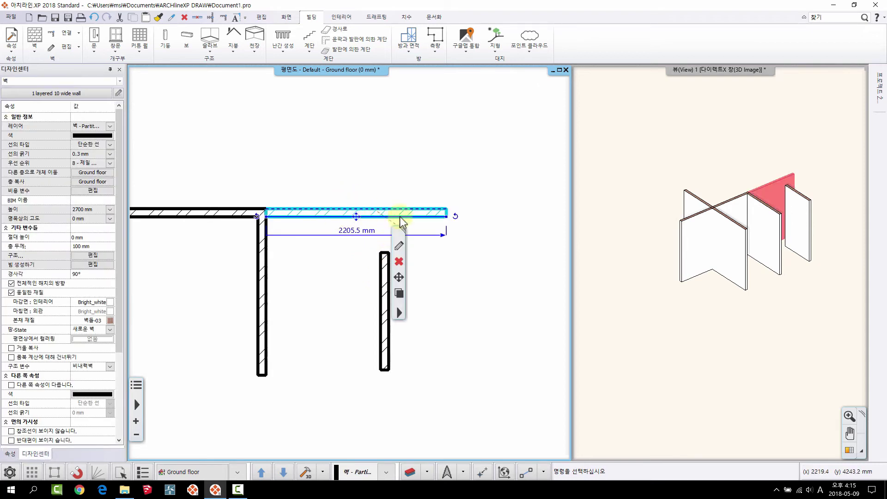
right_click(380, 216)
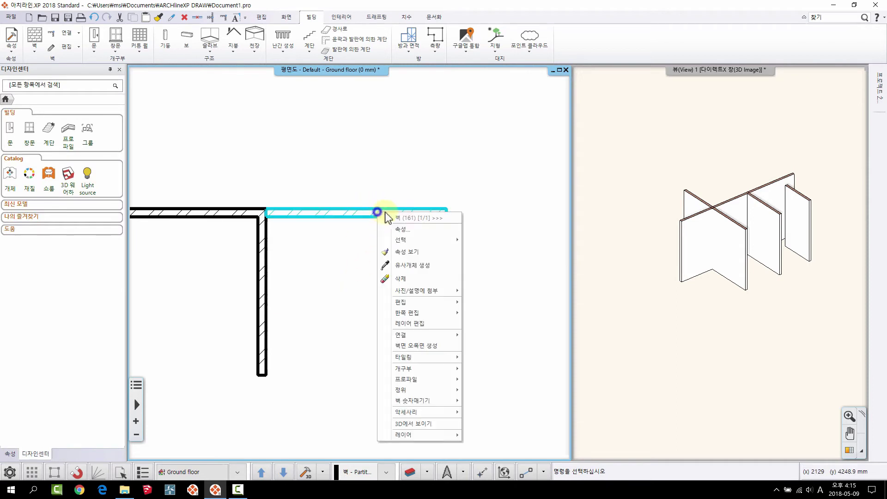
mouse_move(447, 306)
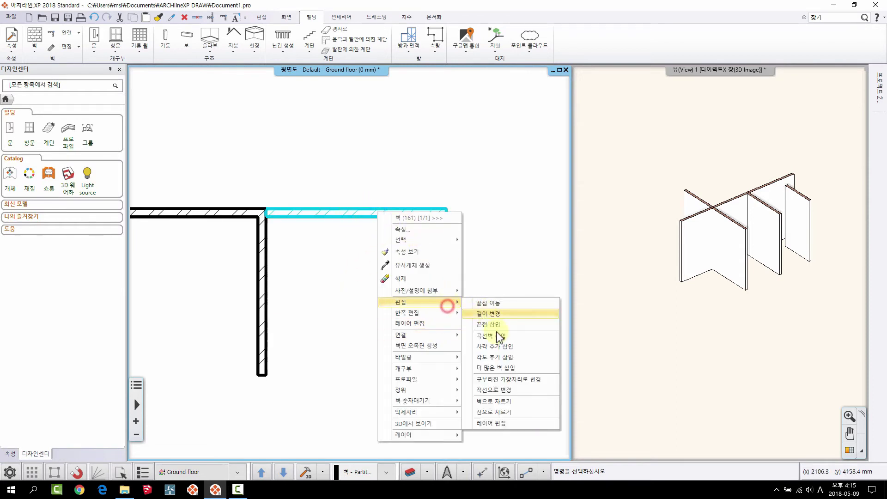
left_click(517, 412)
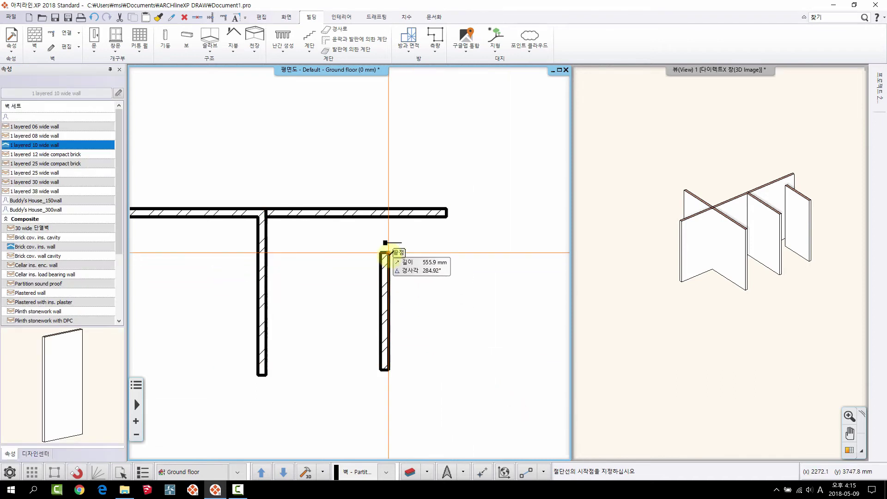
left_click(389, 252)
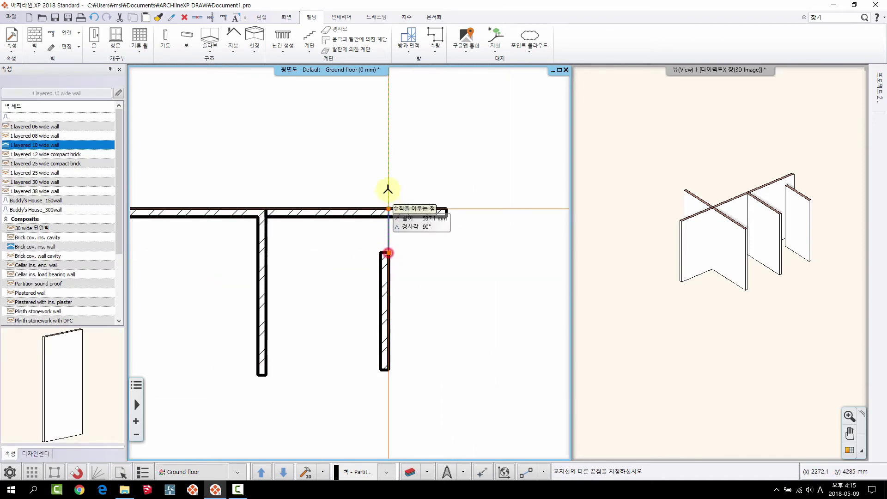
left_click(388, 157)
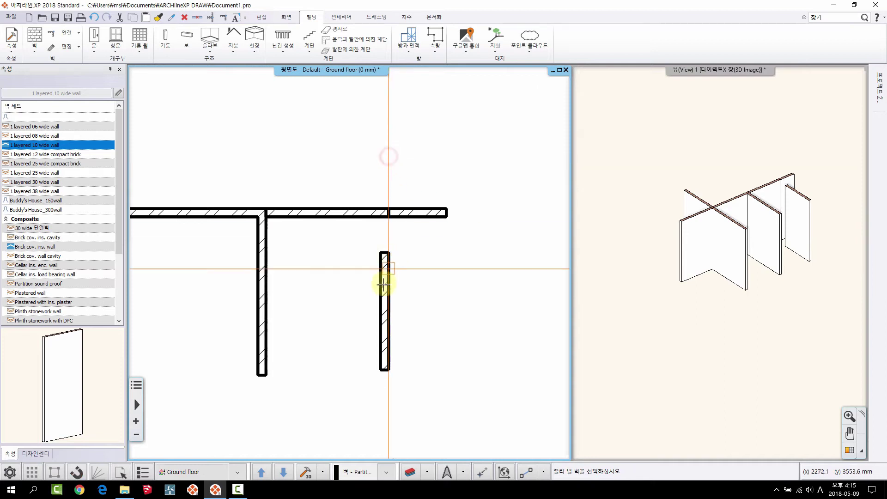
right_click(334, 264)
Step: Select the two segments on either side of the line cut to check the split, and clear the selection
left_click(333, 211)
left_click(420, 211)
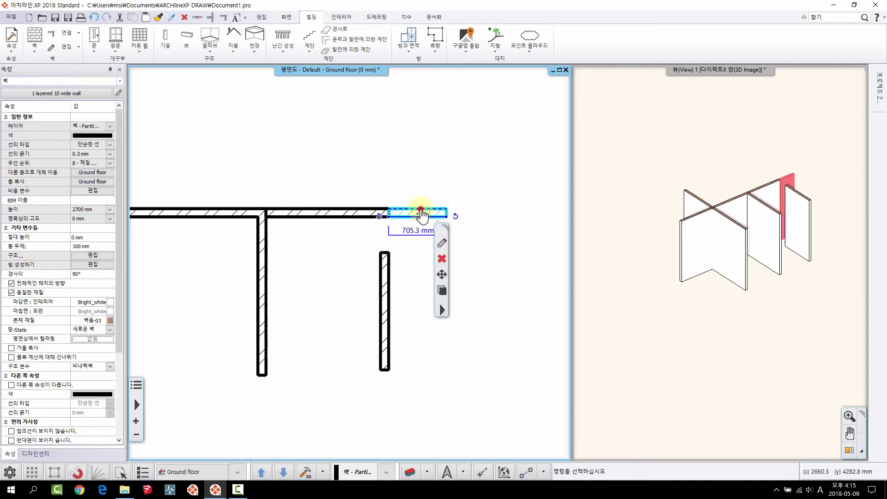
scroll(363, 238, "down", 1)
scroll(374, 243, "down", 1)
middle_click_drag(375, 244, 452, 254)
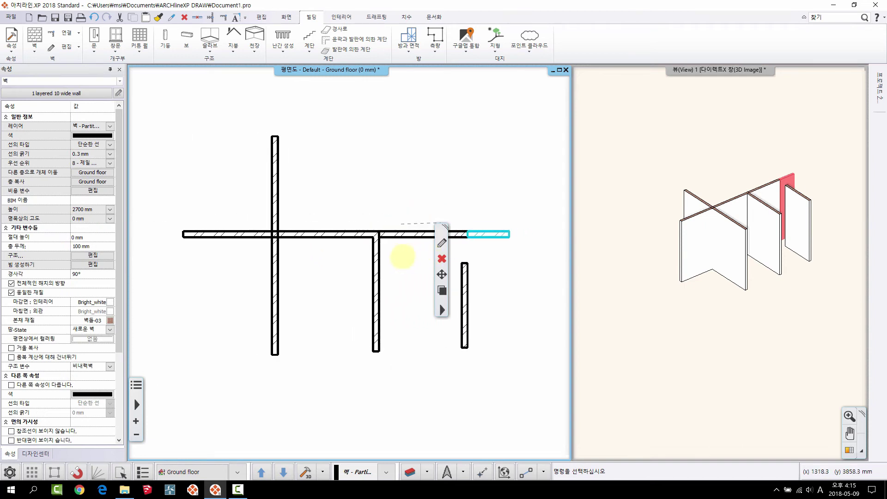
key("Escape")
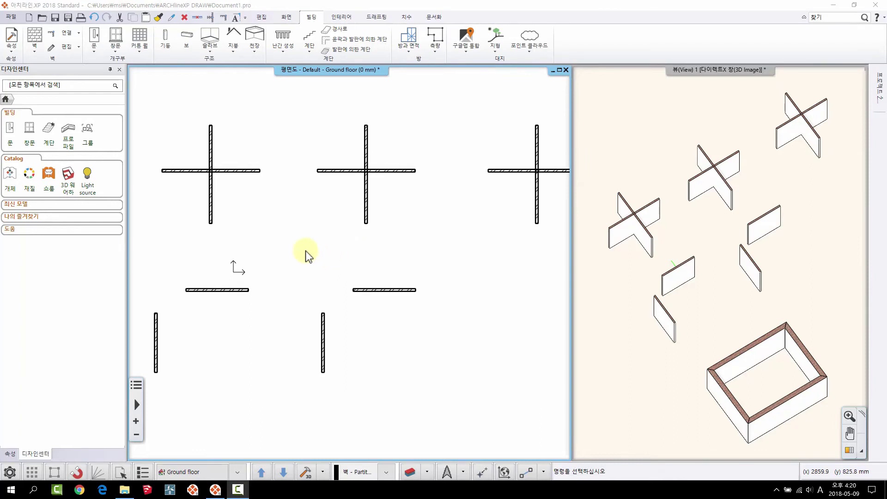
Step: Examine the first pair of crossing walls and review the available wall connection (연결) types, closing the list without choosing one
middle_click_drag(323, 268, 345, 271)
middle_click_drag(254, 219, 326, 245)
scroll(353, 254, "down", 1)
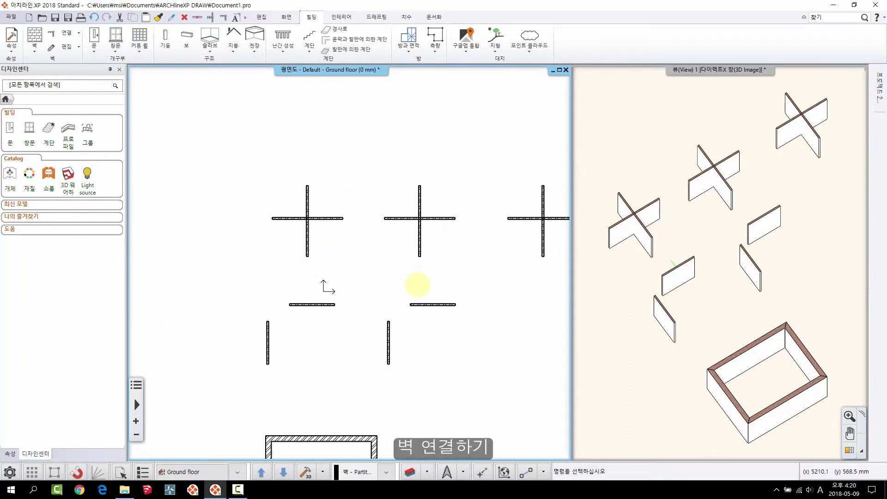
middle_click_drag(418, 285, 412, 310)
scroll(384, 269, "up", 2)
scroll(204, 218, "up", 2)
scroll(311, 282, "up", 1)
middle_click_drag(203, 218, 300, 238)
scroll(75, 50, "up", 1)
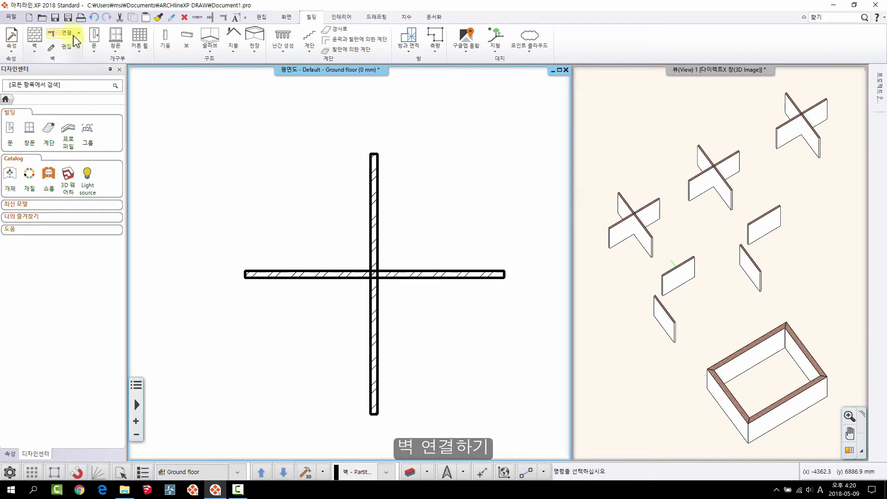
left_click(74, 34)
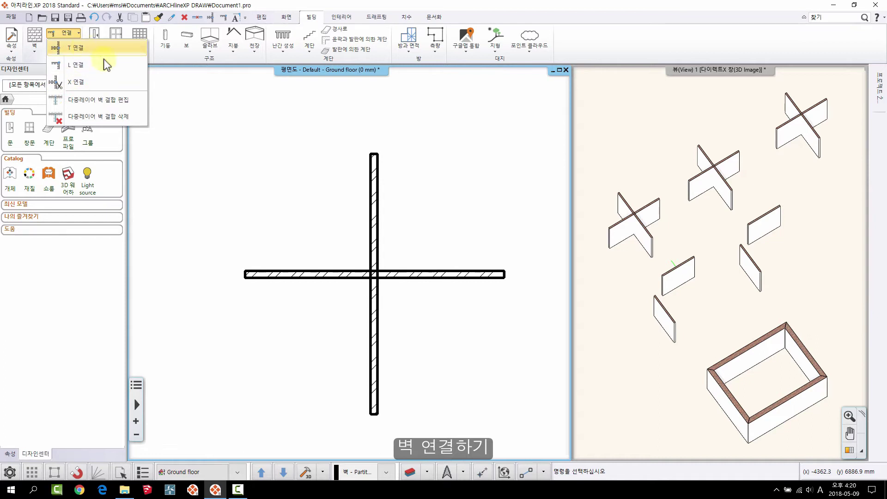
left_click(201, 169)
Step: Join the first crossing pair with an L connection (L 연결), keeping the left arm of the horizontal wall and the lower arm of the vertical wall
middle_click_drag(376, 290, 277, 224)
scroll(159, 131, "up", 1)
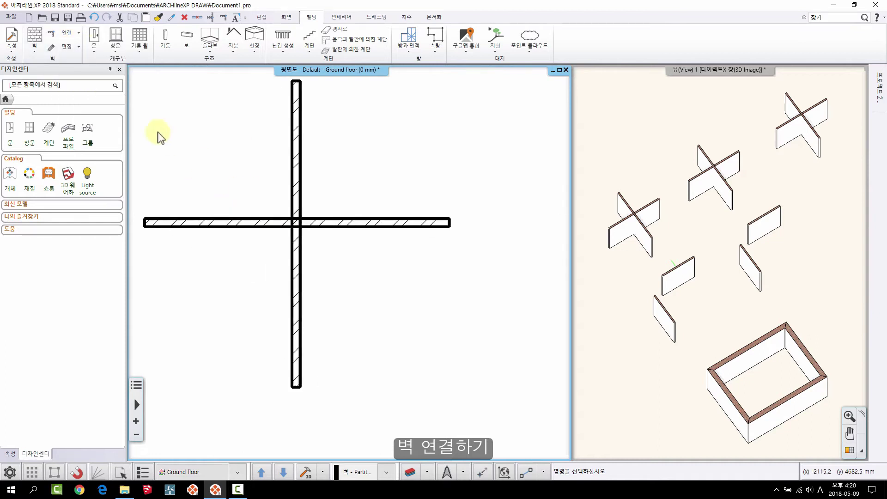
left_click(69, 34)
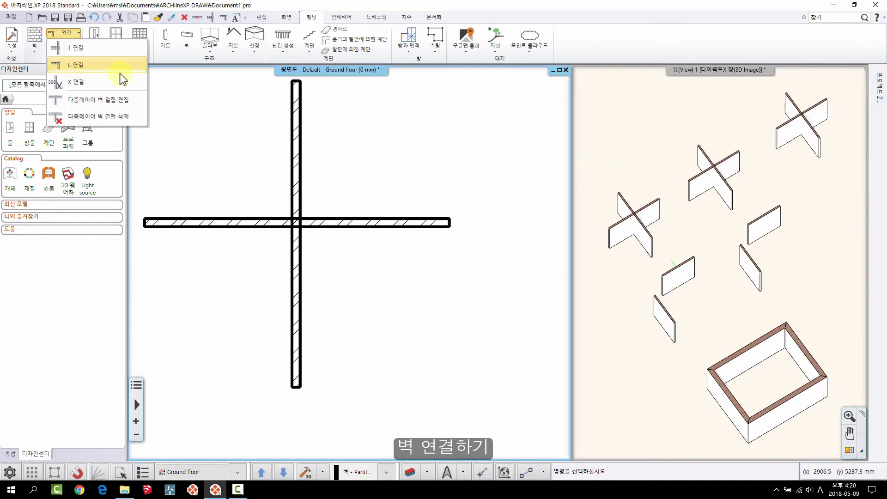
left_click(68, 65)
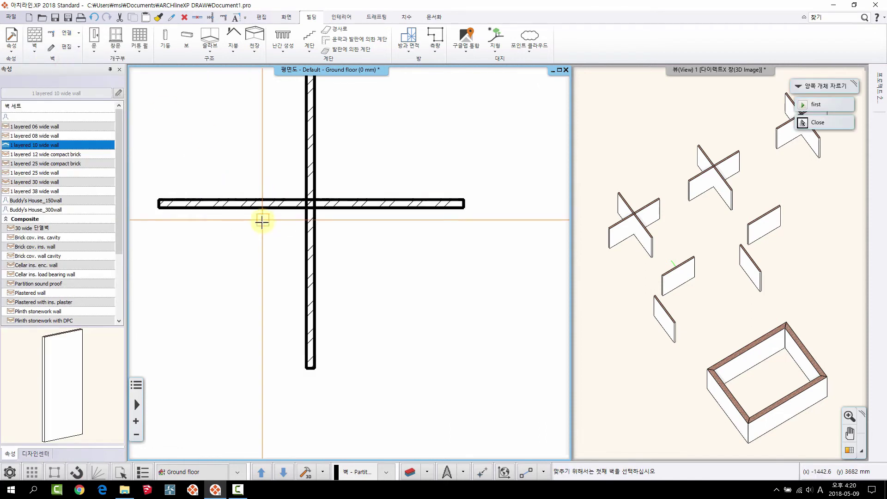
left_click(254, 207)
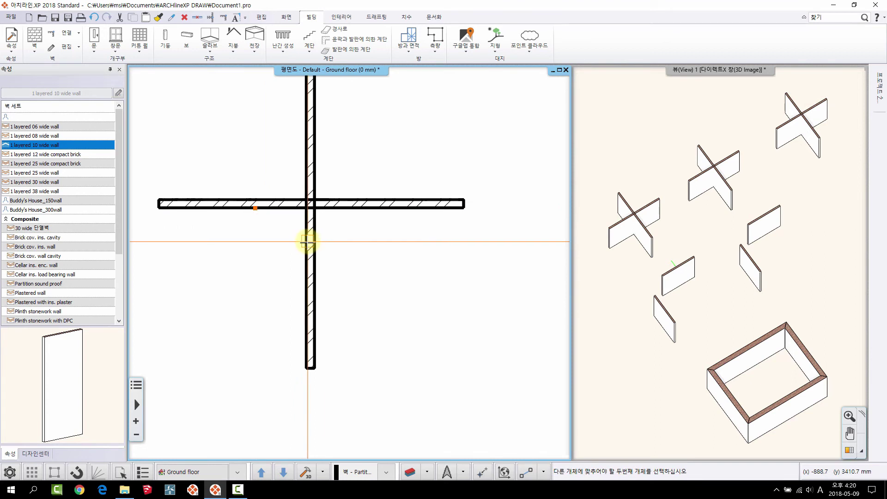
left_click(308, 242)
right_click(307, 241)
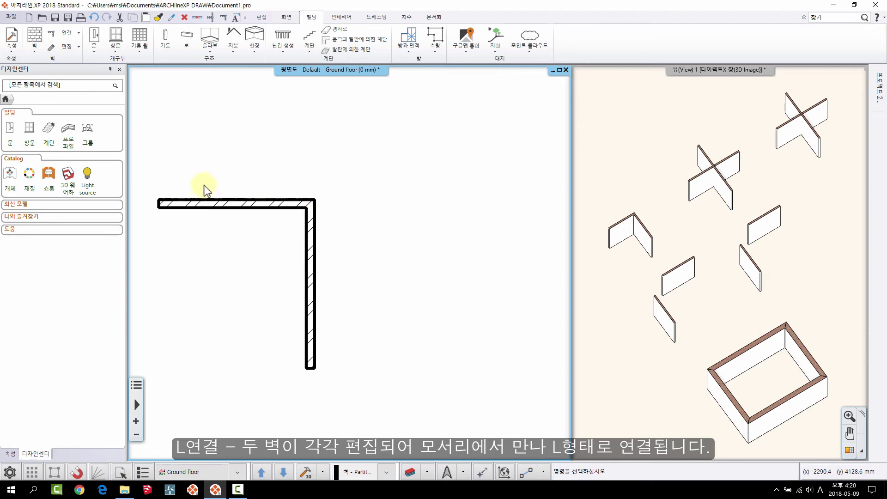
Step: Join the lower-left detached pair with an L connection (L 연결), extending its vertical and horizontal walls to meet at a corner
scroll(345, 303, "down", 2)
mouse_move(341, 297)
middle_mouse_down()
mouse_move(313, 218)
mouse_move(329, 176)
middle_mouse_up()
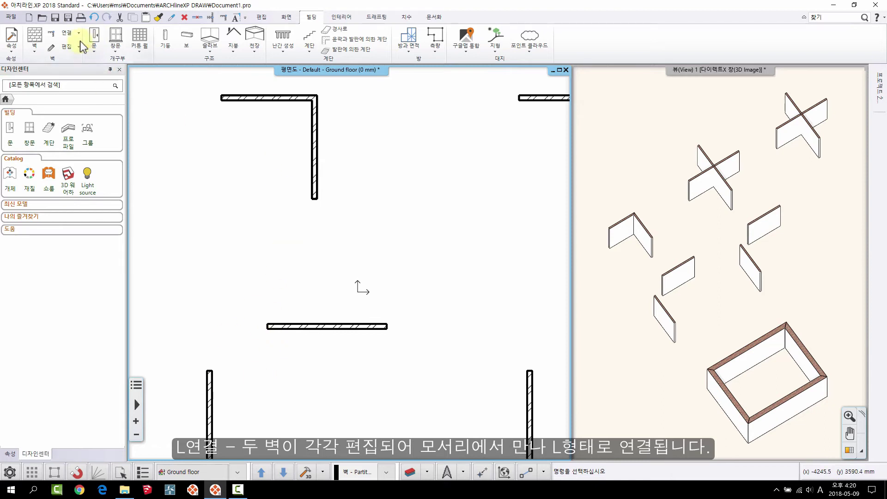
left_click(67, 33)
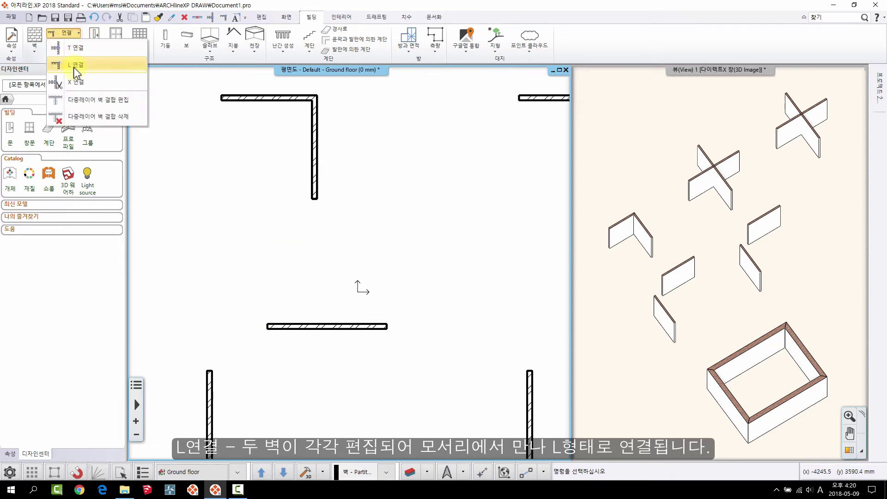
left_click(75, 69)
left_click(213, 389)
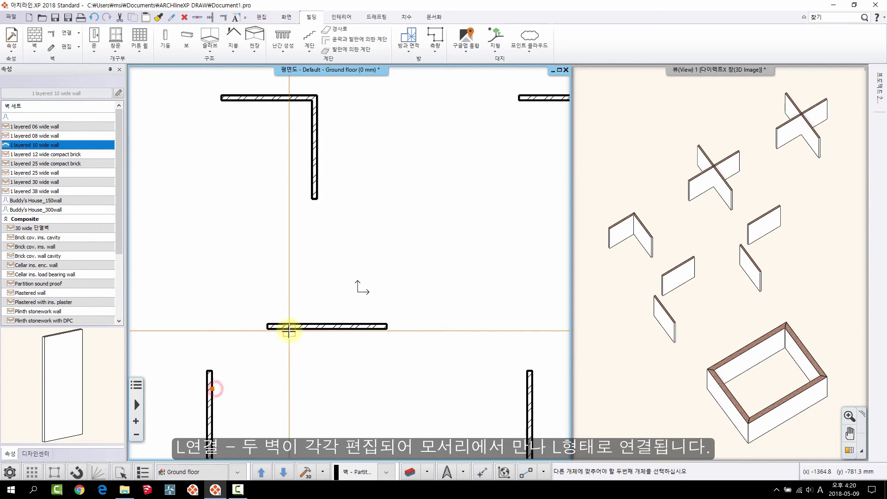
left_click(289, 331)
key("Escape")
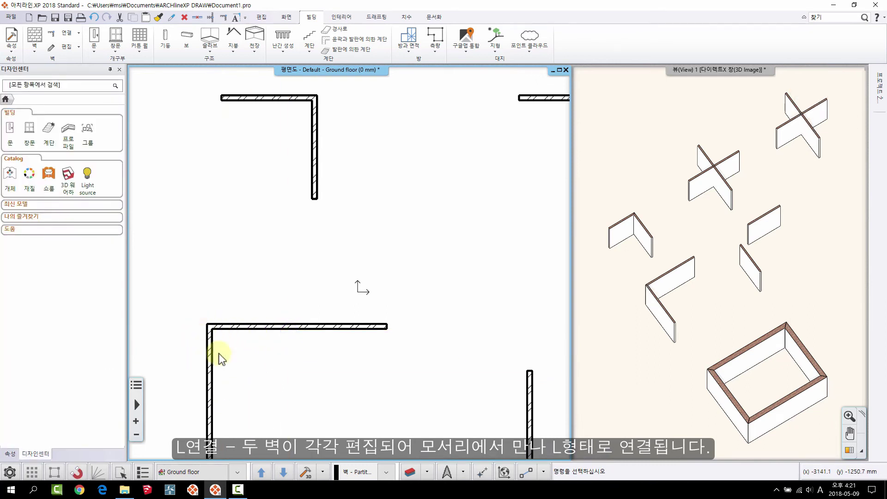
Step: Join the second crossing pair with a T connection (T 연결), keeping the vertical wall's lower arm and ending it at the horizontal wall
scroll(262, 349, "down", 2)
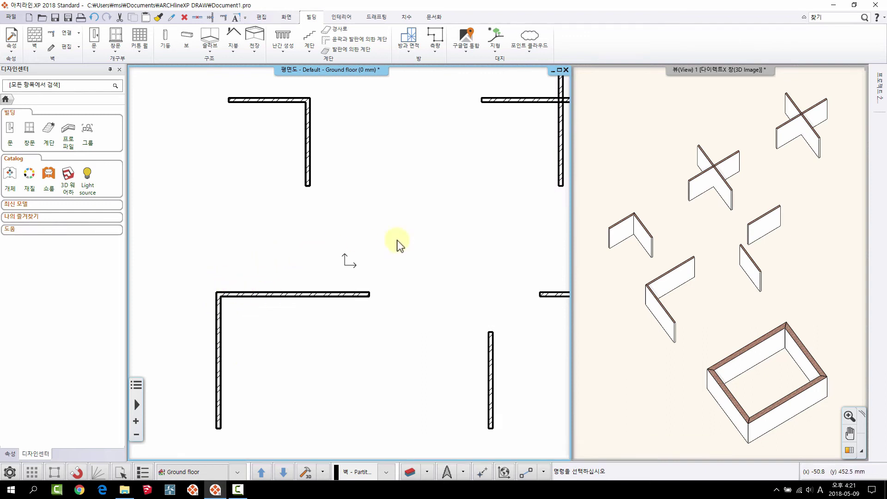
middle_click_drag(438, 248, 233, 307)
middle_click_drag(357, 149, 333, 177)
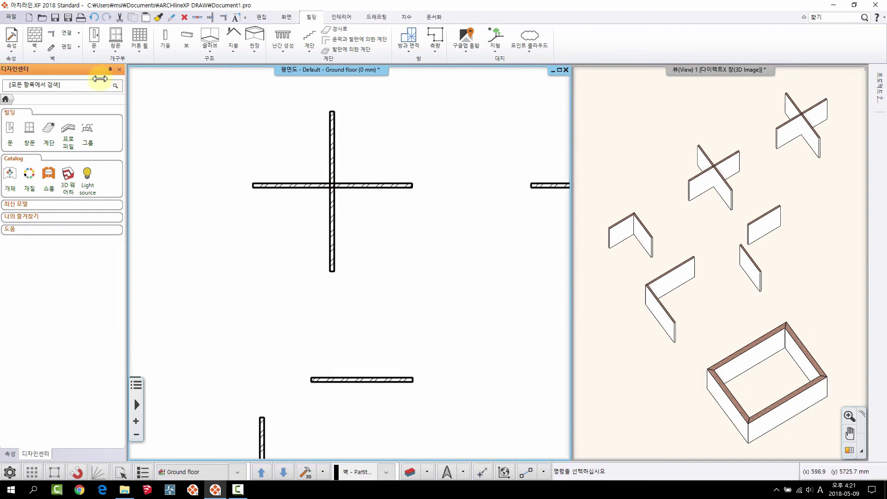
left_click(67, 33)
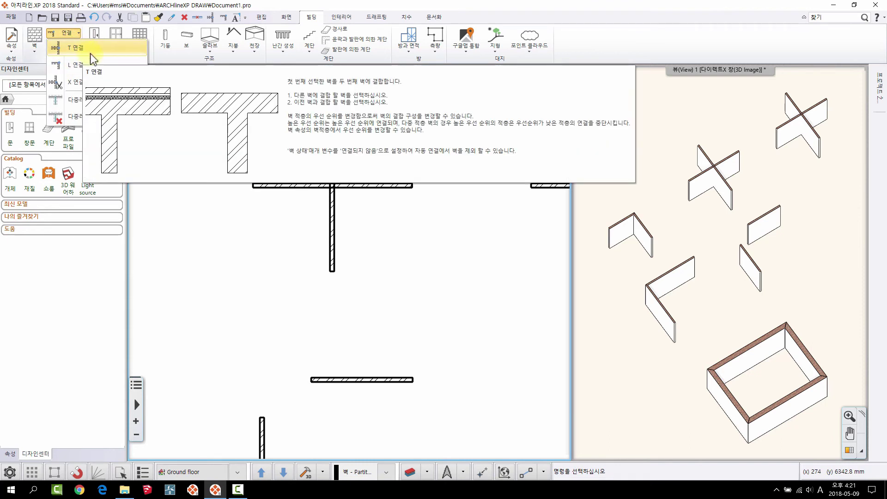
left_click(78, 48)
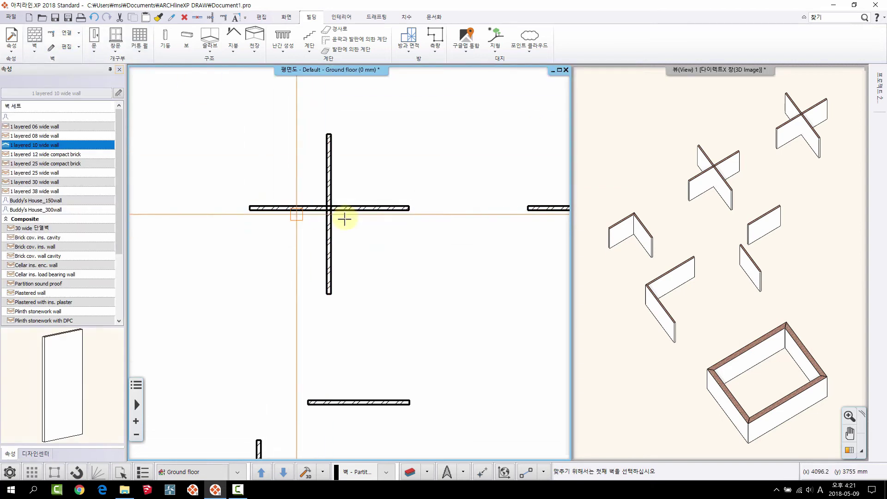
scroll(356, 227, "up", 2)
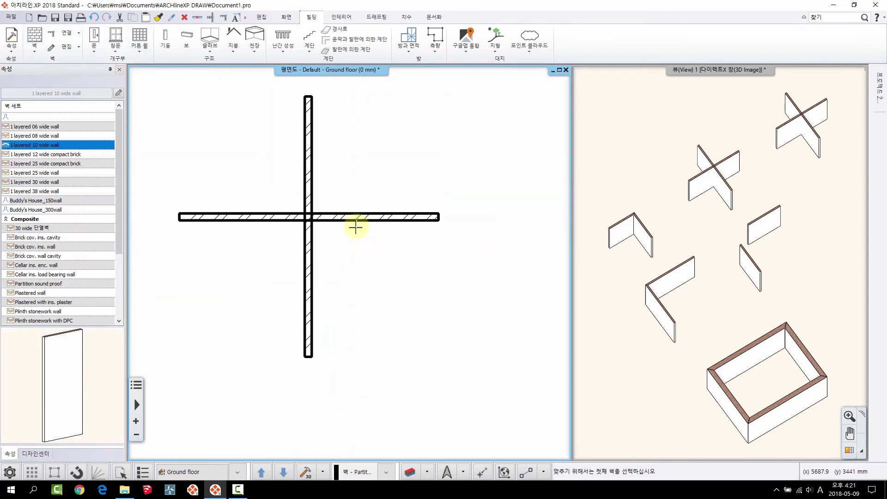
scroll(338, 240, "up", 1)
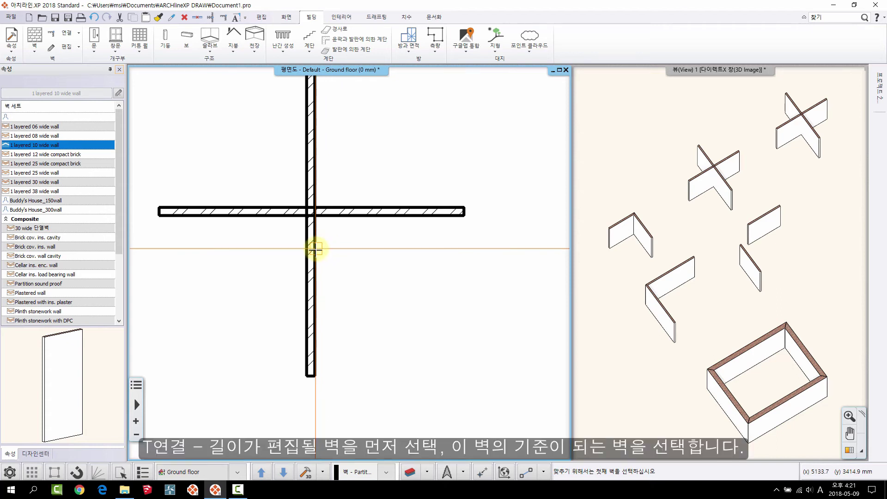
left_click(315, 249)
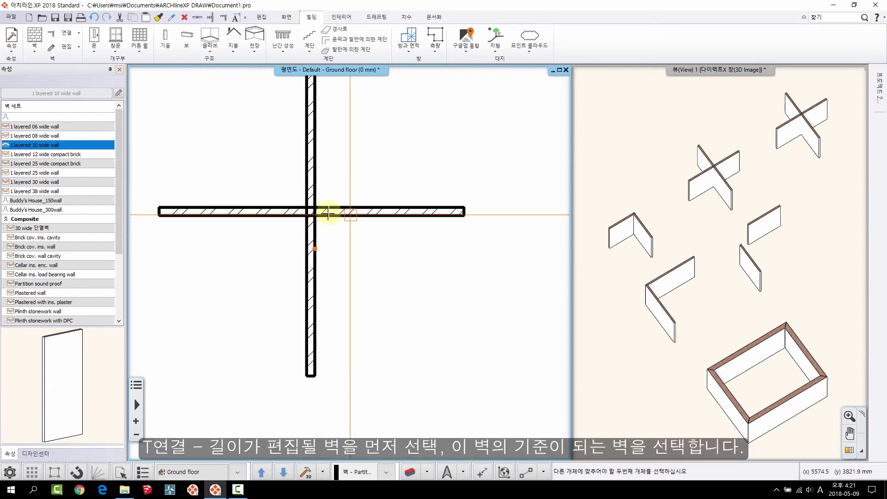
left_click(360, 217)
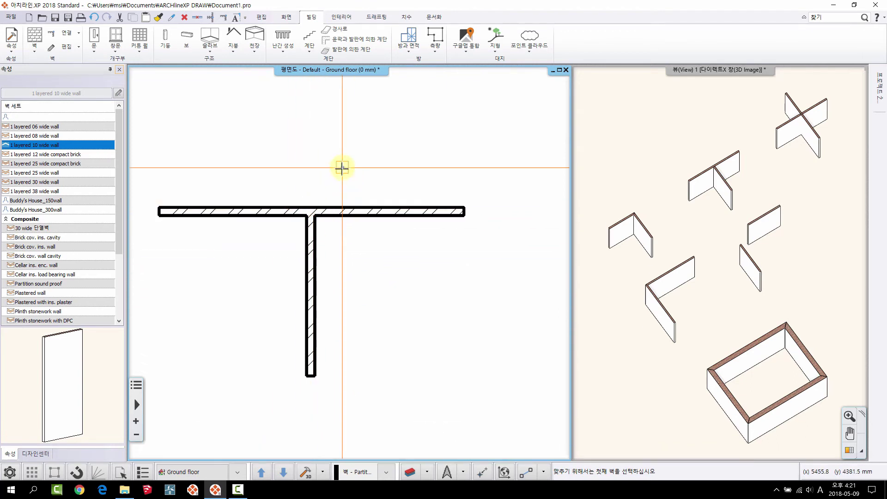
key("Escape")
Step: Apply T connections (T 연결) to the second detached pair, extending the vertical wall to the horizontal one, and the horizontal wall to the vertical one
scroll(387, 267, "down", 4)
middle_click_drag(379, 272, 350, 159)
middle_click_drag(306, 238, 369, 157)
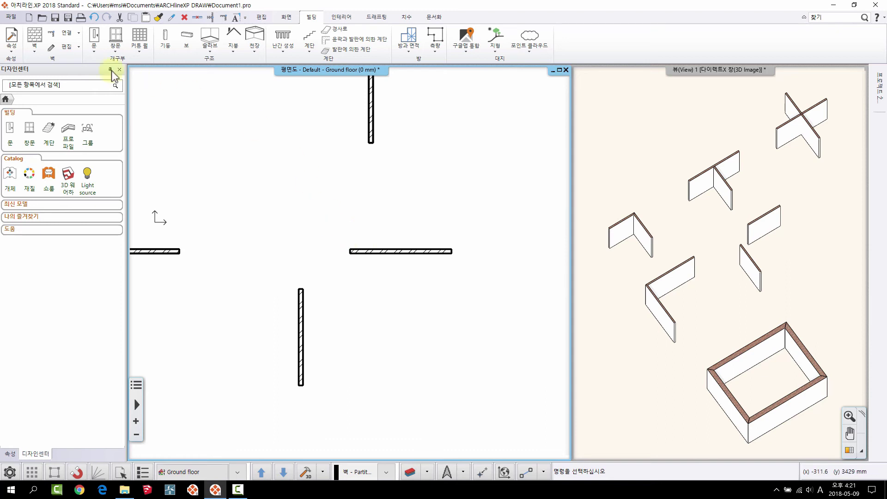
left_click(71, 34)
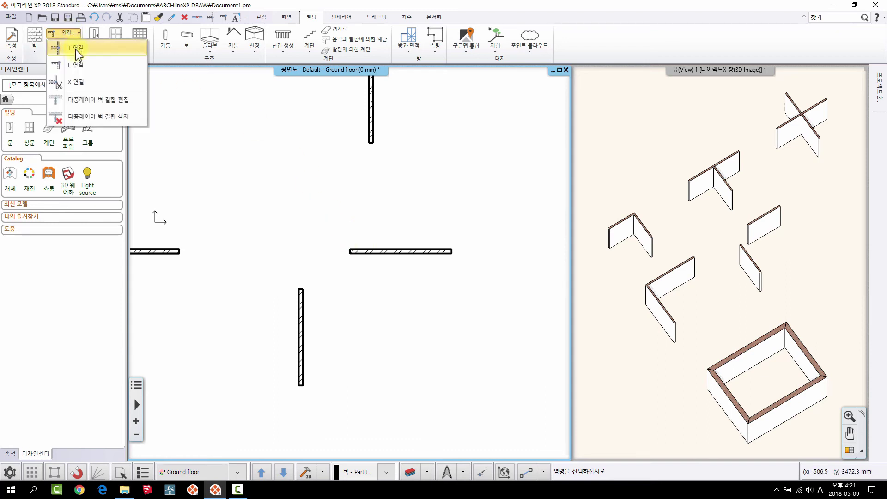
left_click(76, 49)
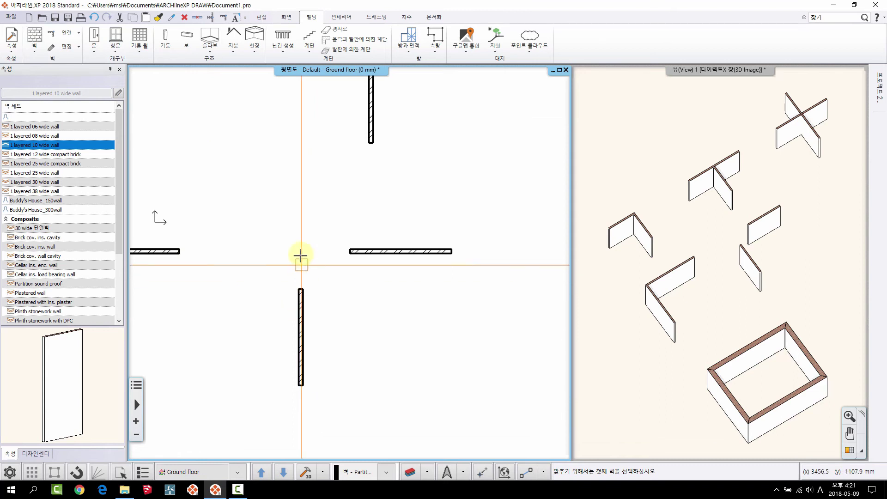
left_click(303, 311)
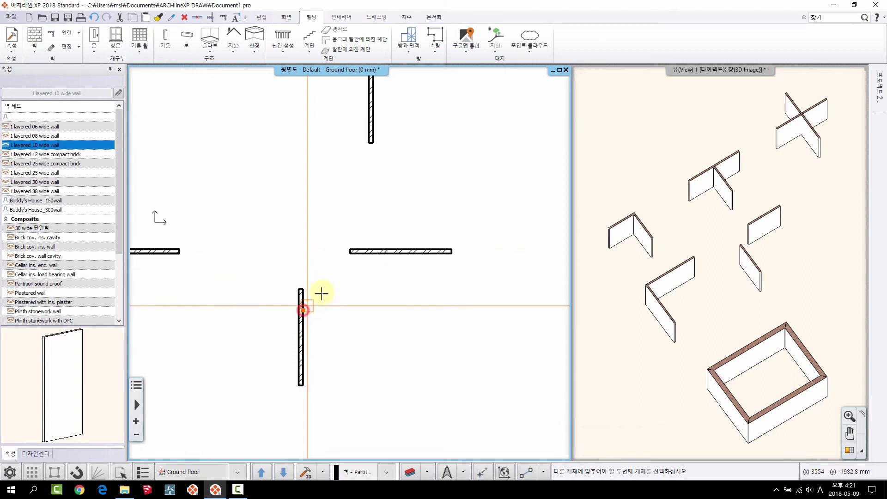
left_click(369, 254)
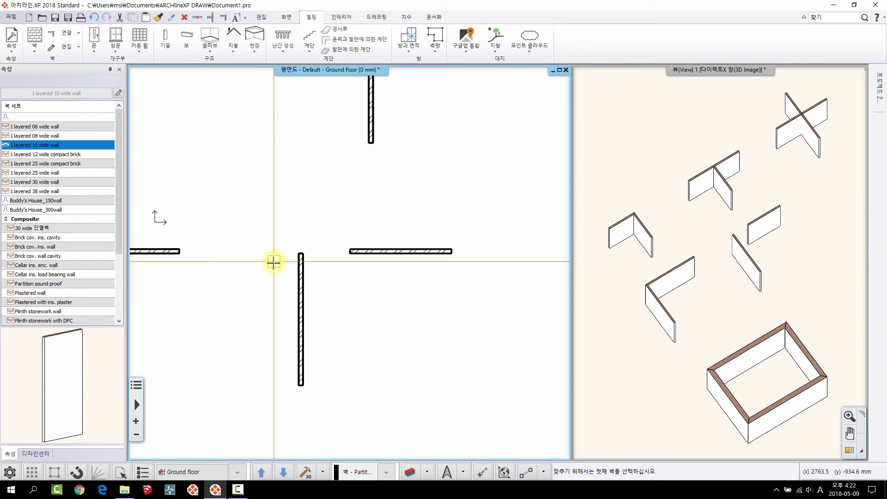
left_click(373, 253)
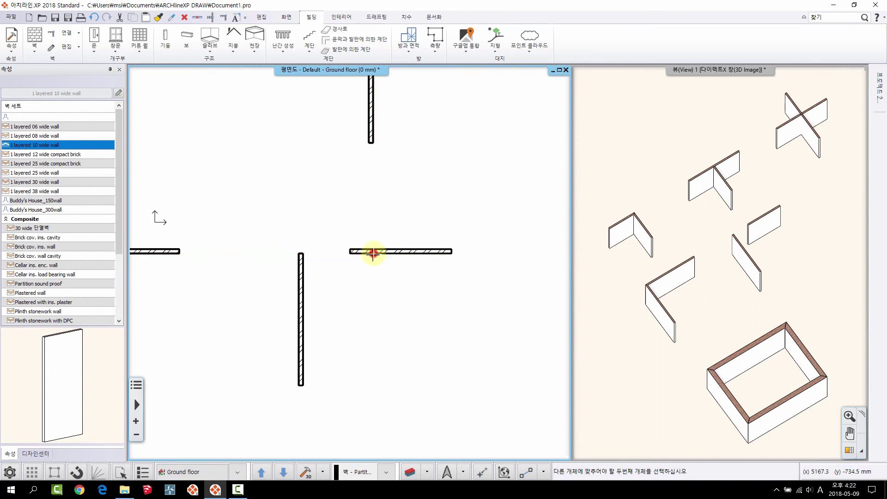
left_click(302, 296)
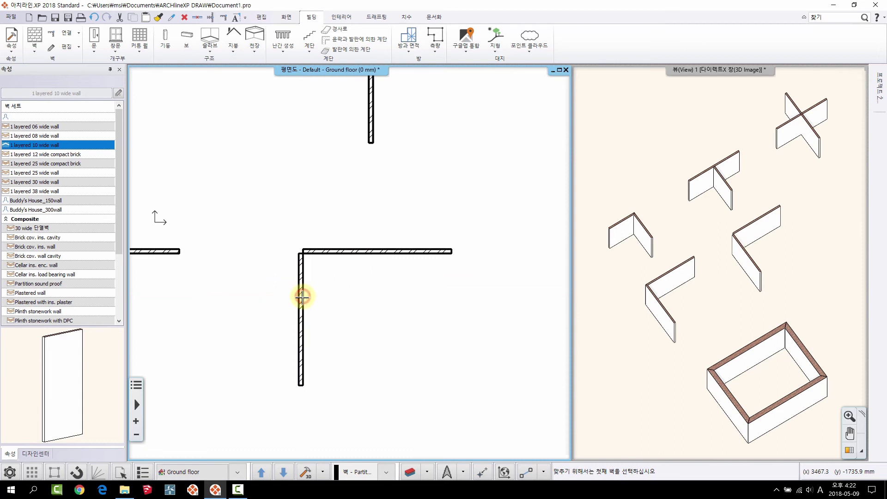
Step: Examine the corner of the T-connected detached pair, selecting the horizontal wall to check its end, and clear the selection
scroll(316, 282, "up", 1)
scroll(316, 274, "up", 1)
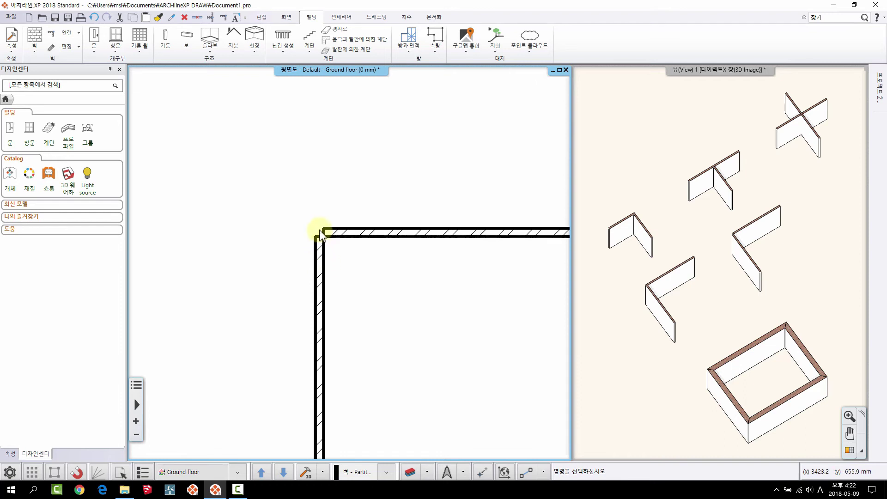
scroll(398, 250, "up", 1)
left_click(389, 222)
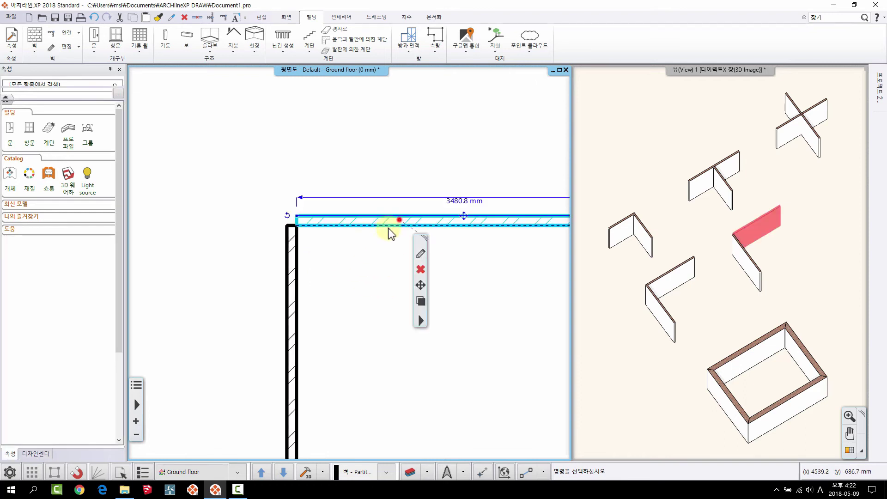
scroll(338, 239, "down", 1)
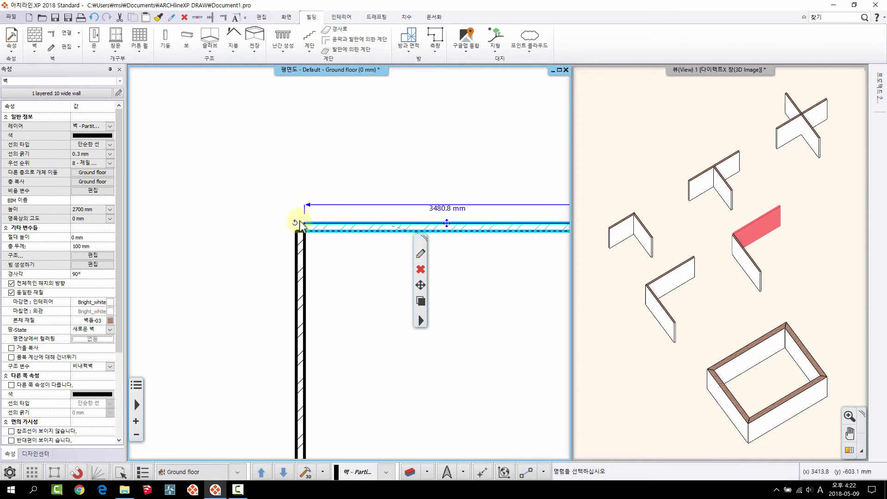
key("Escape")
Step: Close the corner of the second detached pair with an L connection (L 연결) between its vertical and horizontal walls
scroll(358, 231, "down", 2)
middle_click_drag(370, 233, 350, 238)
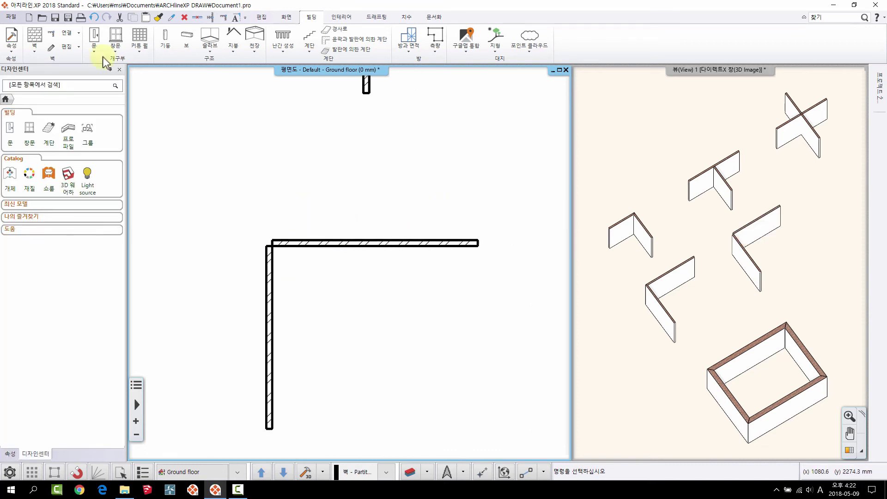
left_click(78, 33)
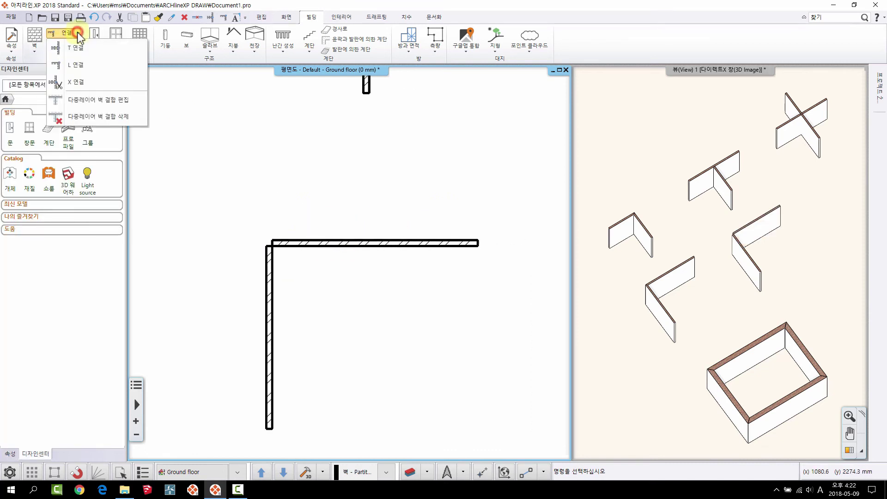
left_click(71, 66)
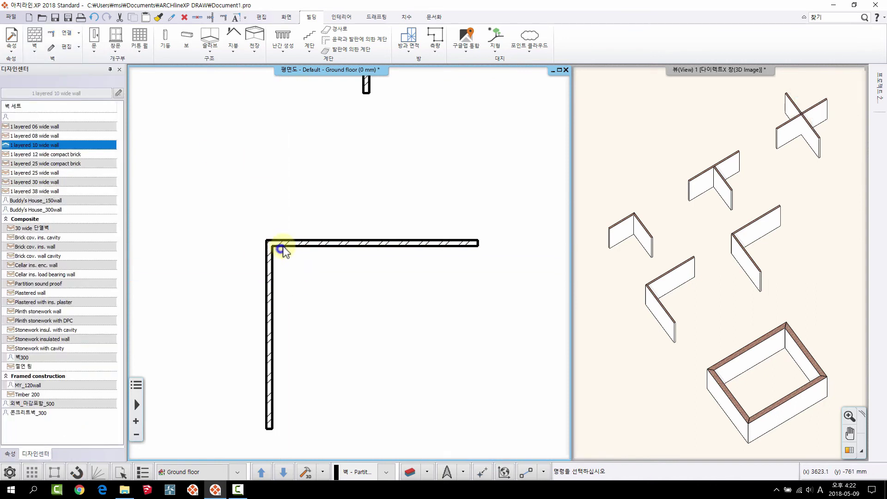
Step: Apply an X connection (X 연결) to the third crossing pair, cutting the horizontal wall at its intersection with the vertical wall
scroll(273, 237, "down", 5)
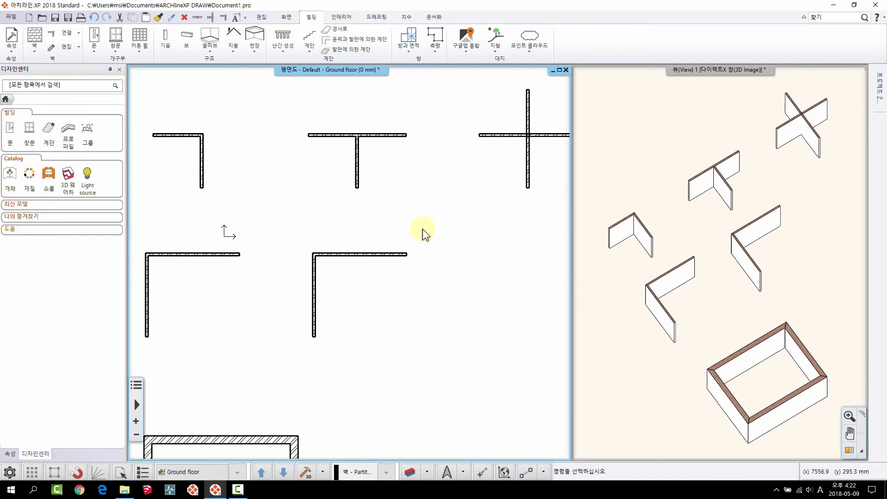
middle_click_drag(392, 230, 276, 236)
scroll(414, 139, "up", 3)
scroll(377, 209, "up", 2)
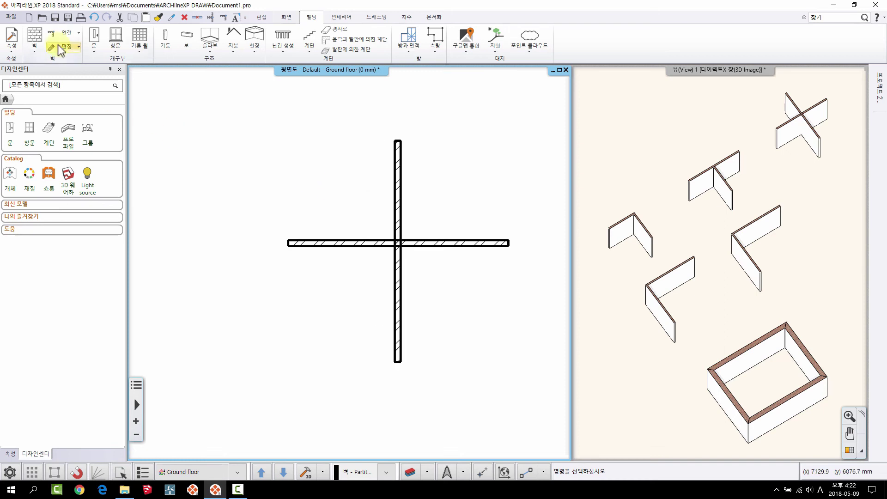
left_click(78, 36)
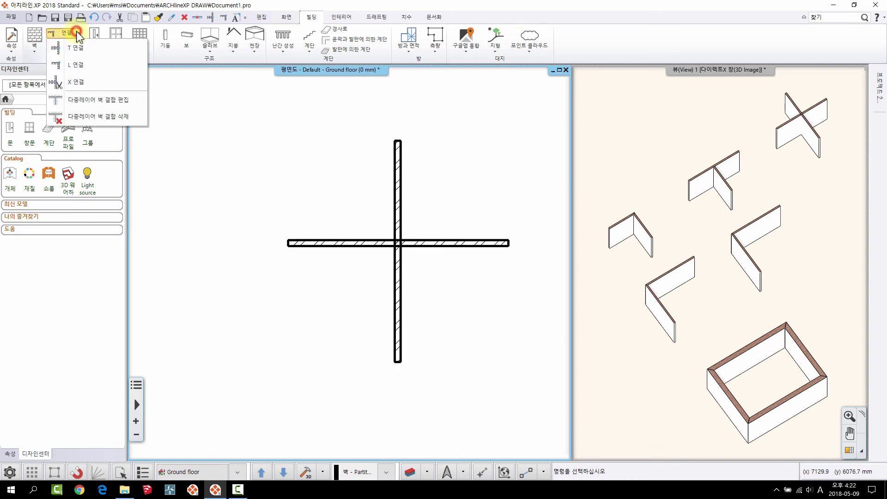
left_click(78, 83)
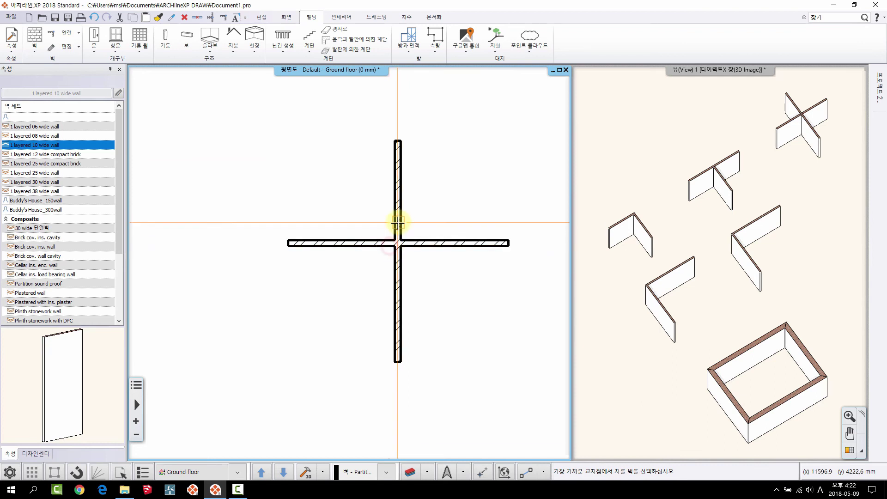
left_click(397, 223)
Step: Select the vertical wall and the horizontal segments on either side of it in turn to check how the X connection divided them
scroll(398, 231, "up", 3)
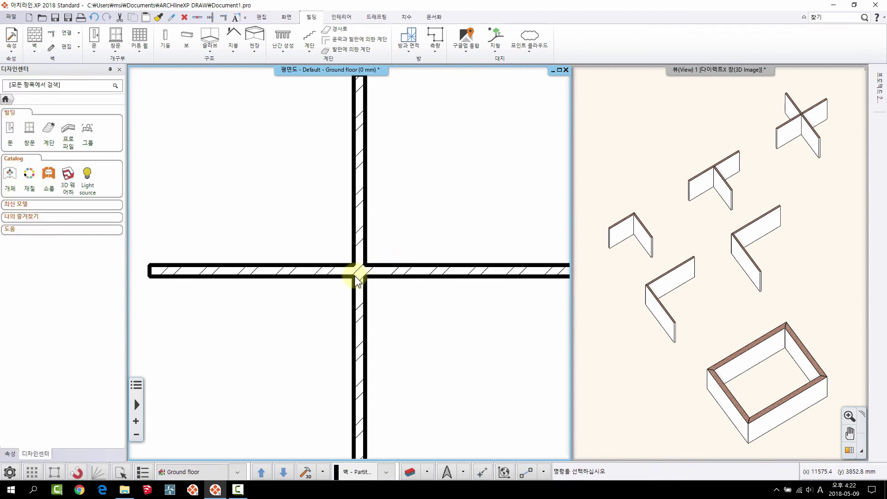
left_click(350, 270)
left_click(360, 239)
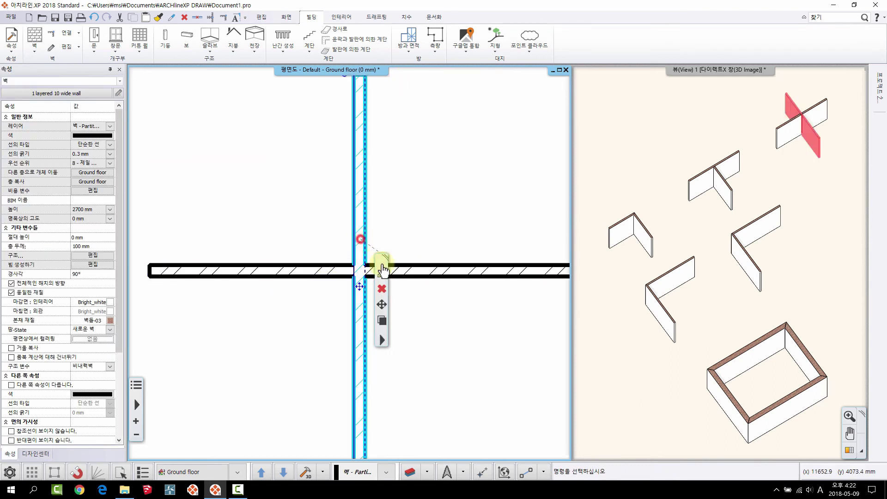
left_click(434, 275)
left_click(317, 267)
left_click(415, 272)
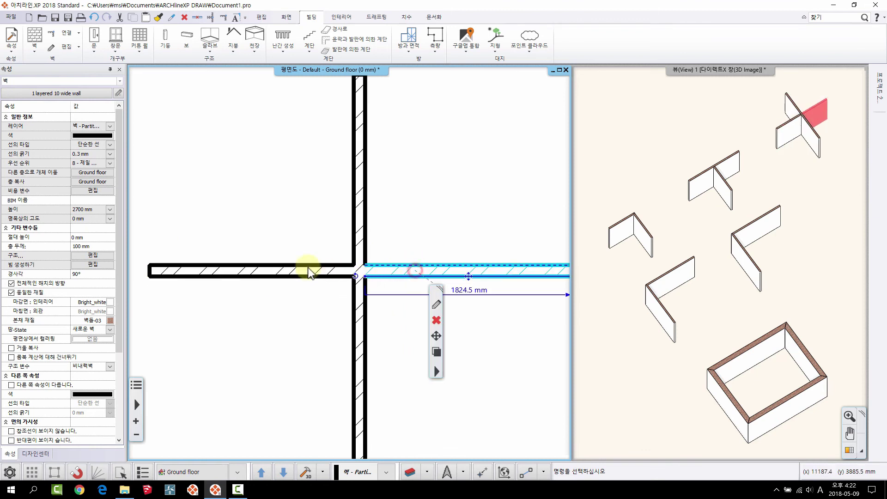
left_click(307, 266)
left_click(395, 267)
left_click(361, 232)
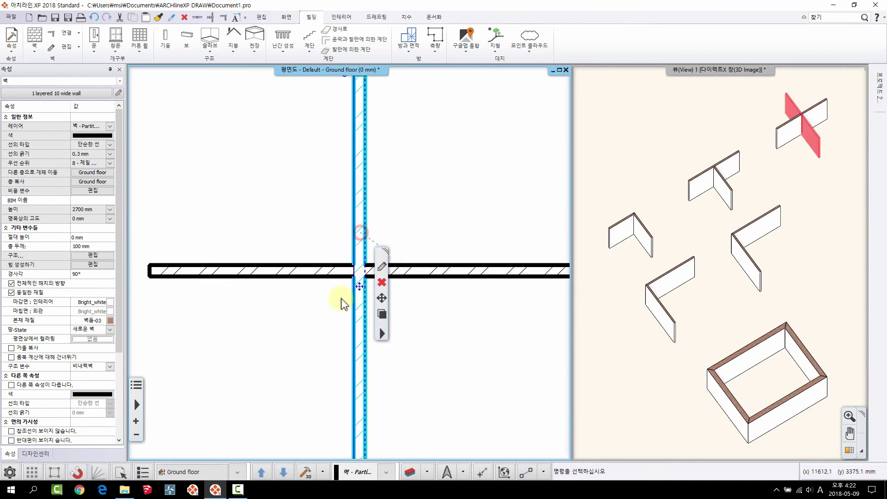
left_click(339, 268)
left_click(407, 268)
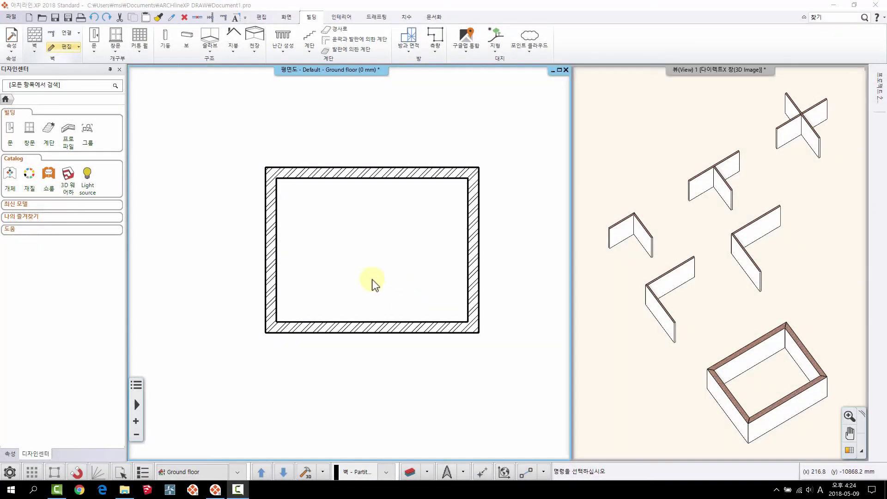
Step: Check the section height from the floor in the drawing settings and close the settings
scroll(375, 284, "up", 1)
middle_click_drag(412, 293, 365, 283)
scroll(319, 264, "up", 1)
middle_click_drag(261, 245, 329, 263)
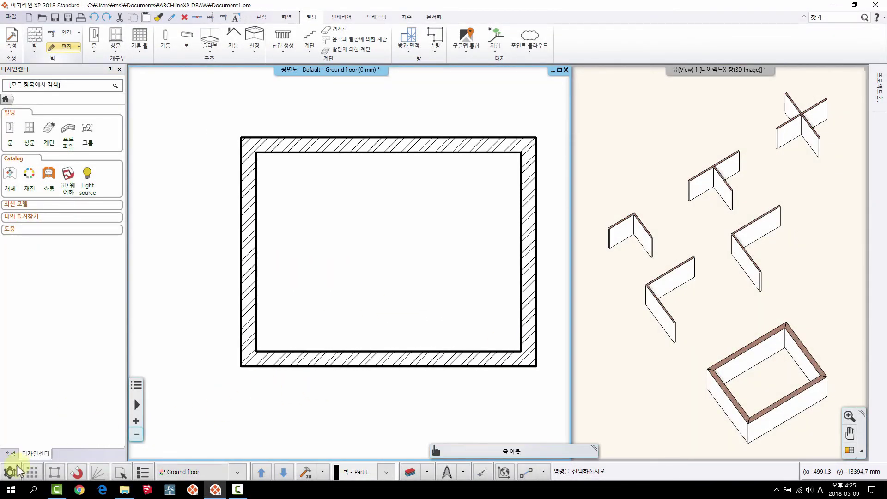
left_click(9, 472)
left_click_drag(381, 307, 382, 369)
left_click(258, 361)
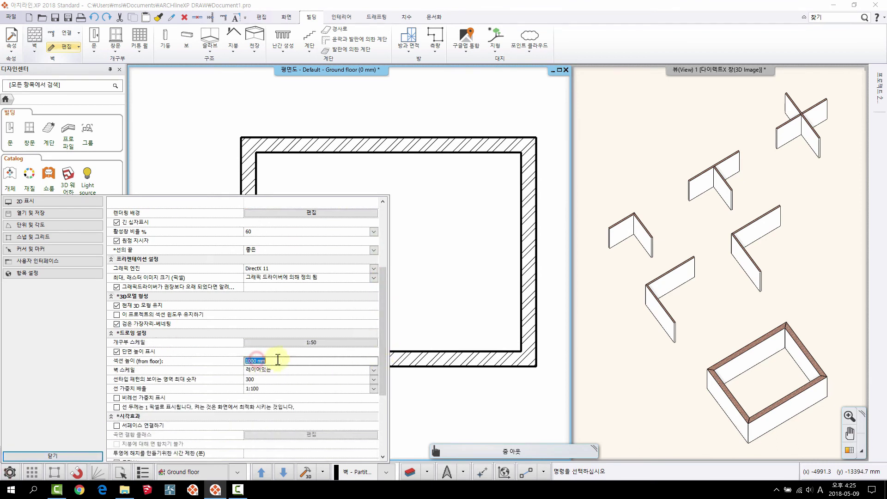
left_click(51, 456)
Step: Set the height of the rectangular room's lower horizontal wall to 900 mm and clear the selection
left_click(349, 373)
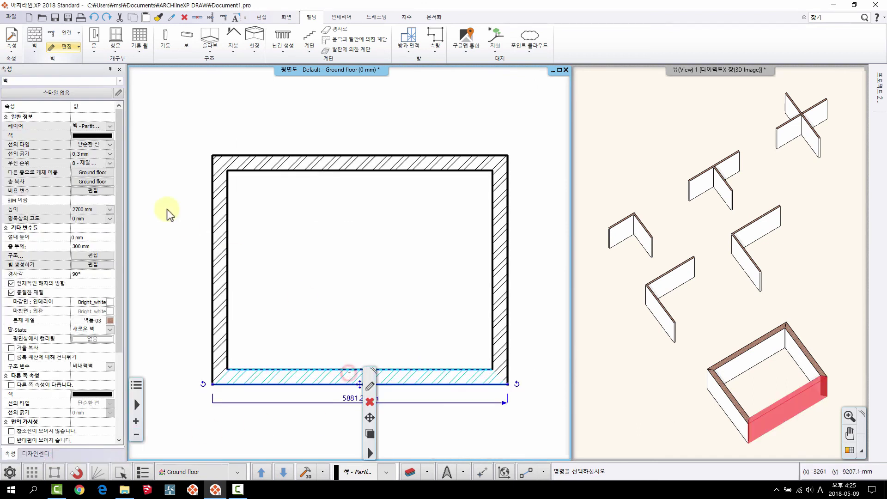
left_click(88, 209)
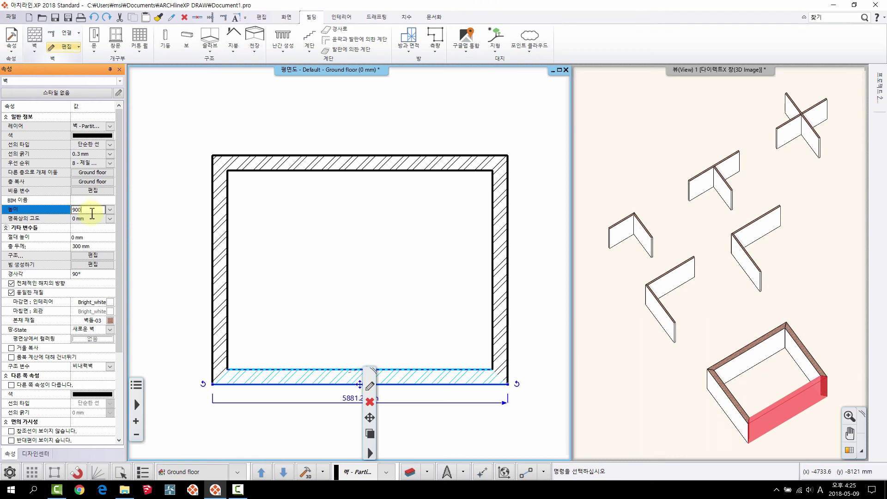
key("Return")
middle_click_drag(384, 307, 398, 279)
key("Escape")
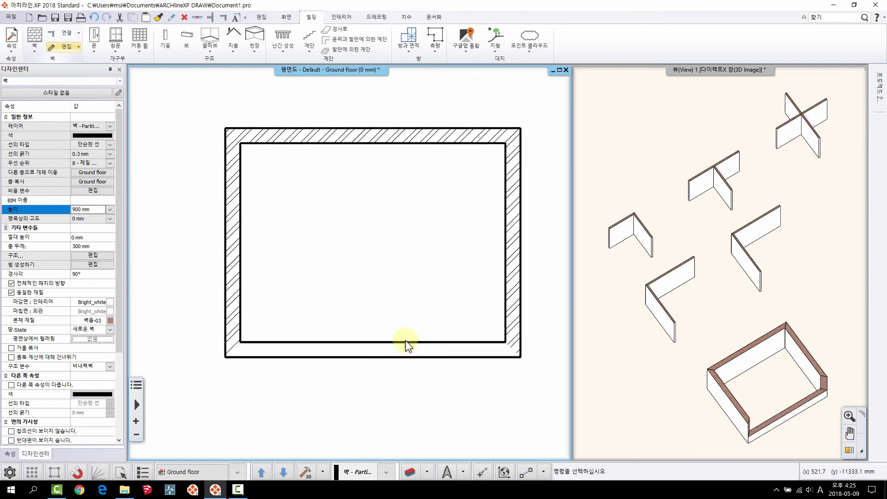
middle_click_drag(391, 340, 401, 318)
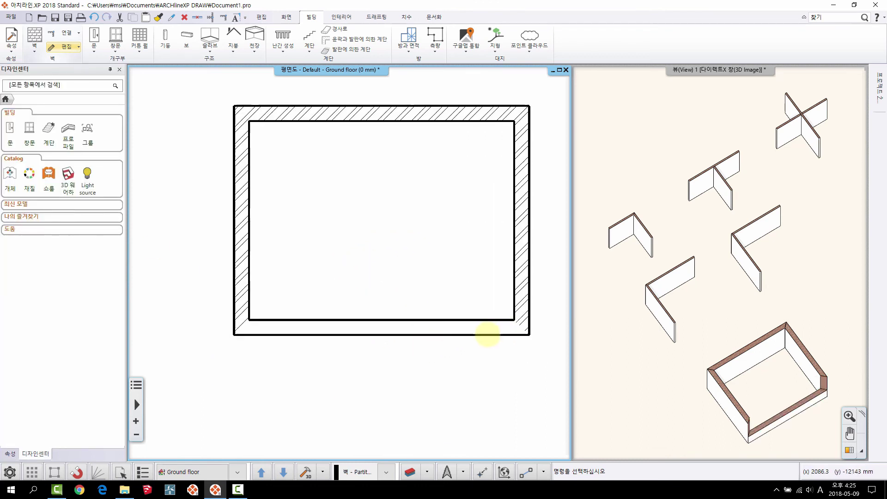
middle_click_drag(485, 335, 469, 331)
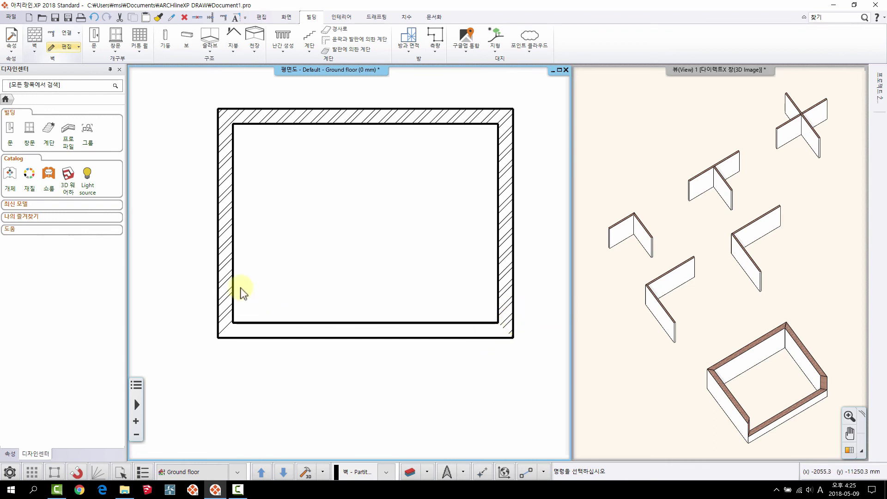
Step: Apply a T connection (T 연결) at the room's lower-right corner, choosing the right vertical wall first and the low wall second
scroll(468, 343, "up", 3)
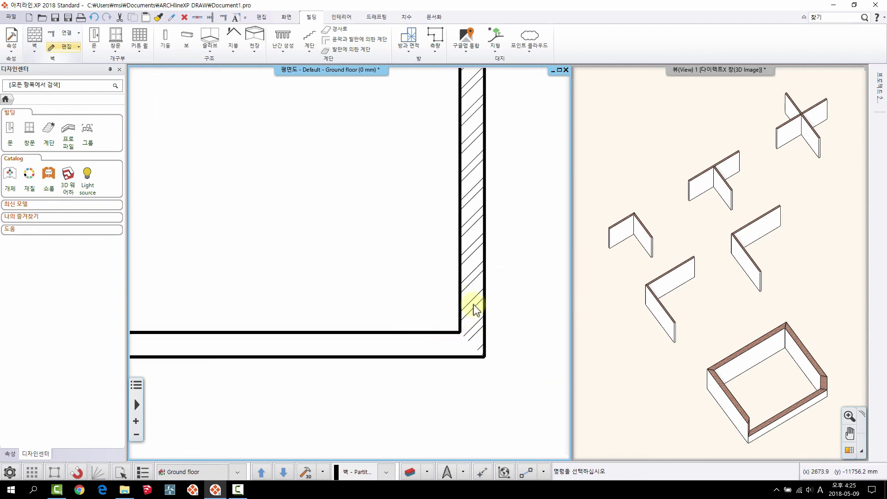
middle_click_drag(791, 389, 744, 218)
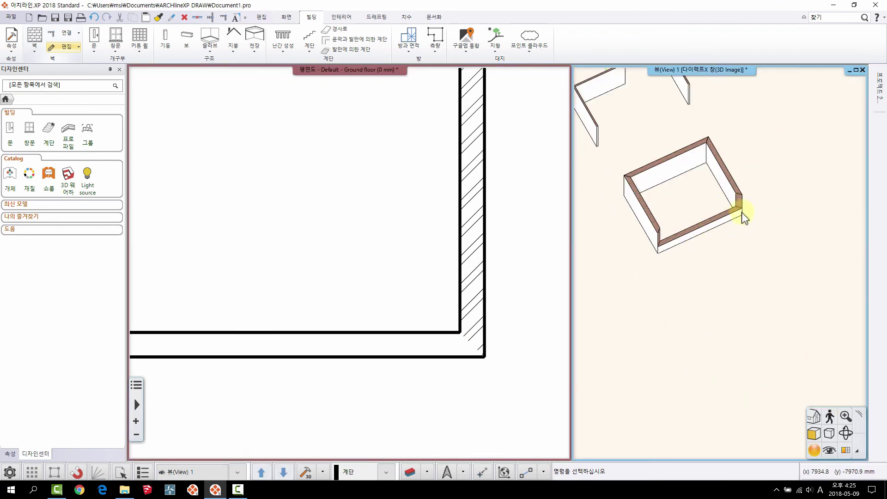
middle_click_drag(482, 328, 492, 330)
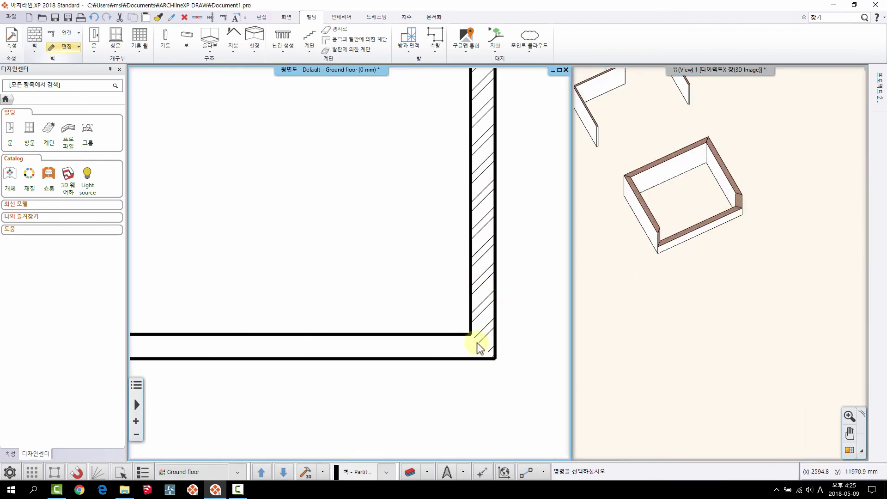
scroll(476, 327, "down", 1)
scroll(477, 333, "up", 2)
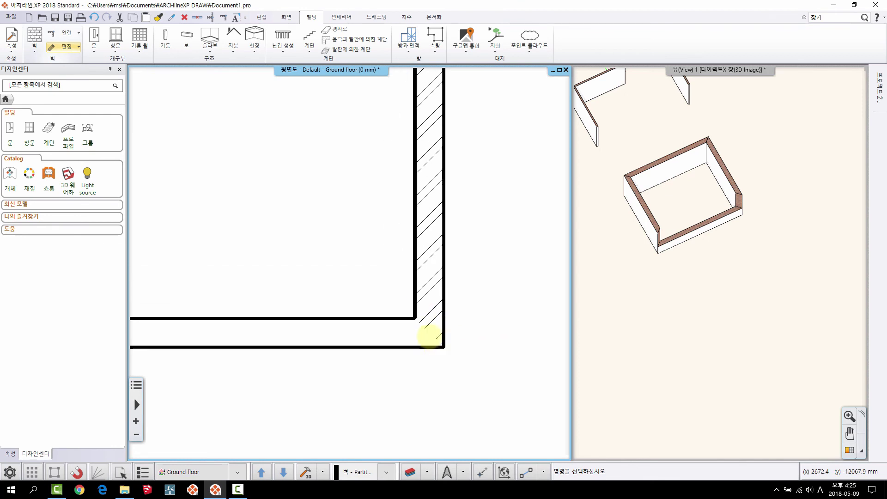
left_click(78, 34)
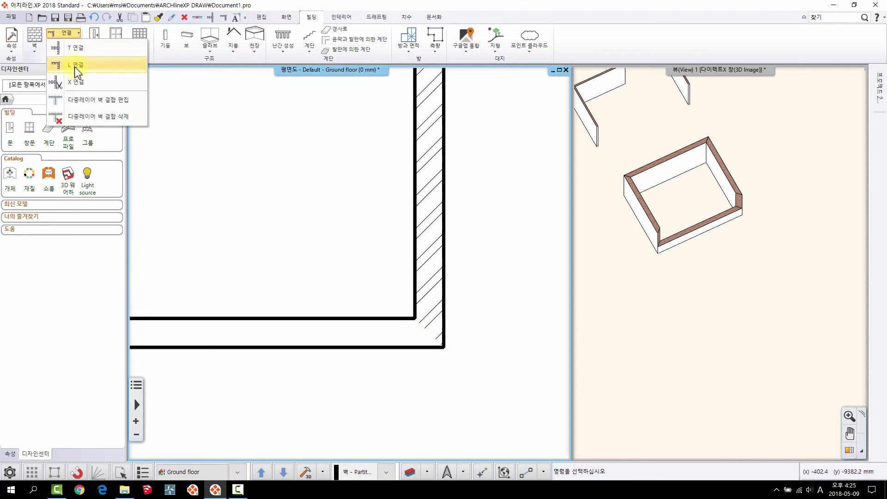
left_click(75, 50)
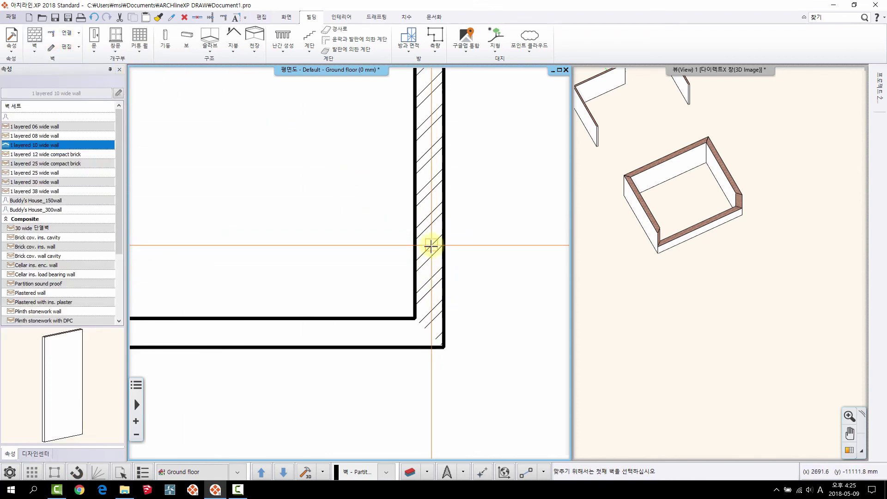
left_click(431, 245)
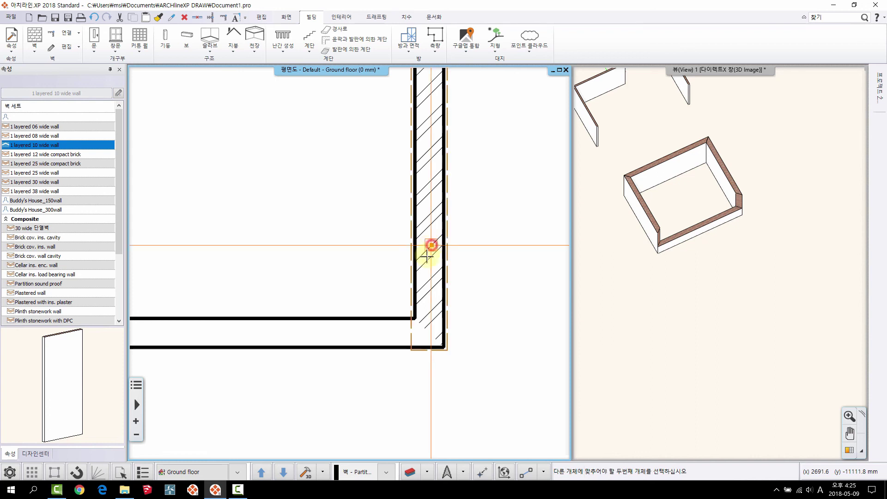
left_click(369, 321)
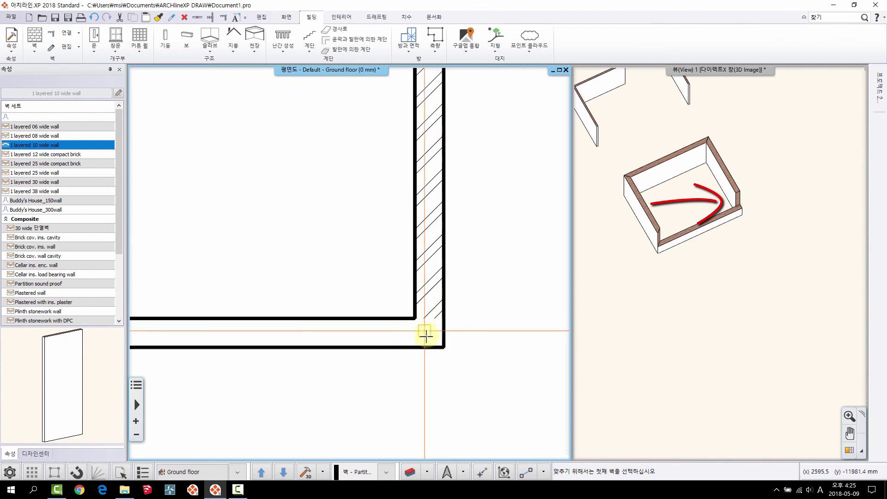
Step: Apply a T connection at the lower-left corner, choosing the left vertical wall first and the low wall second, and end the command
scroll(351, 291, "down", 2)
scroll(353, 318, "down", 2)
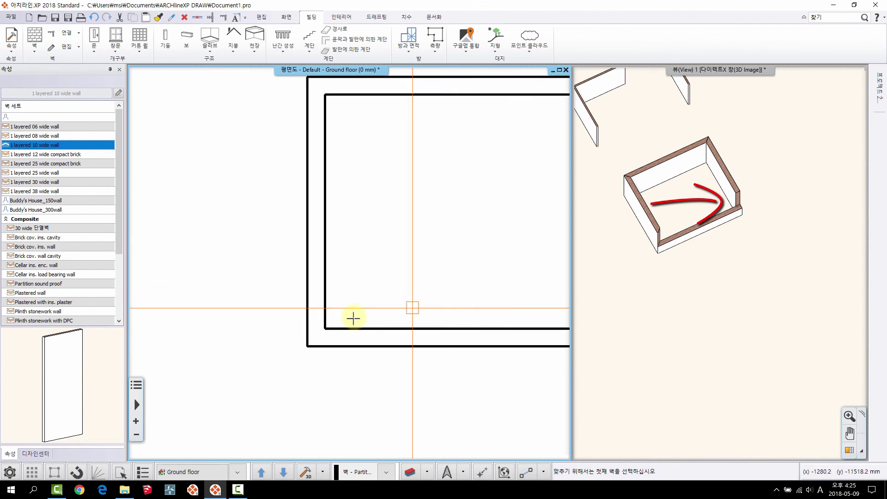
scroll(330, 289, "up", 3)
left_click(331, 269)
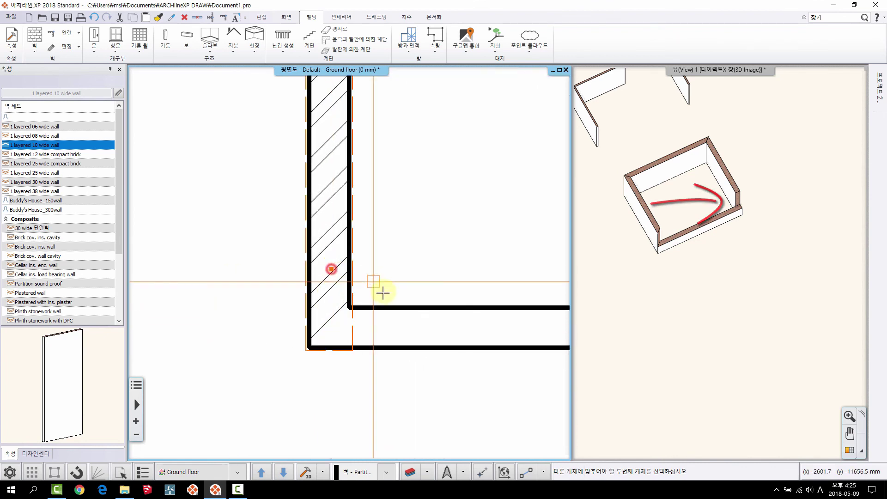
left_click(396, 309)
right_click(344, 326)
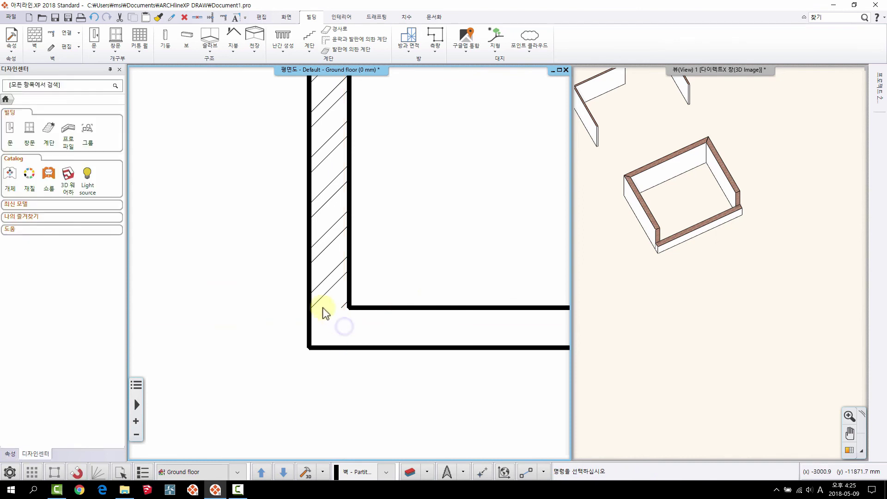
Step: Select the low wall to check its end at the corner, clear the selection, and inspect both T-connected corners in 3D
left_click(381, 307)
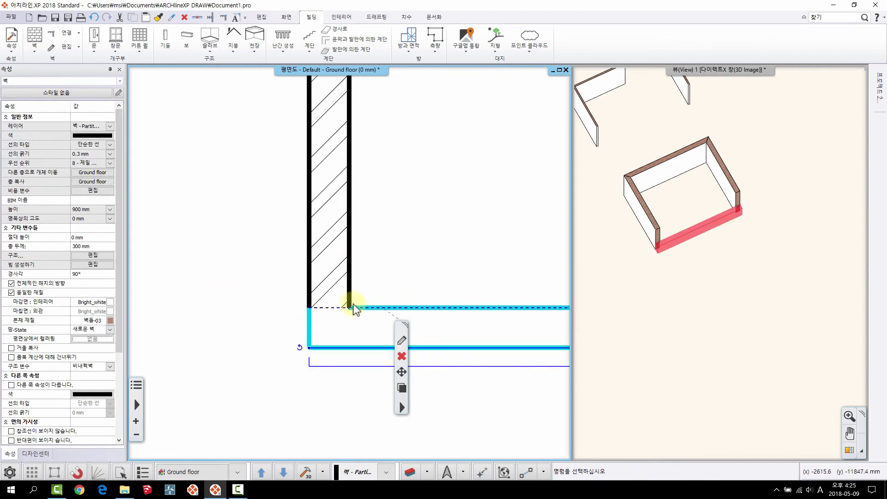
key("Escape")
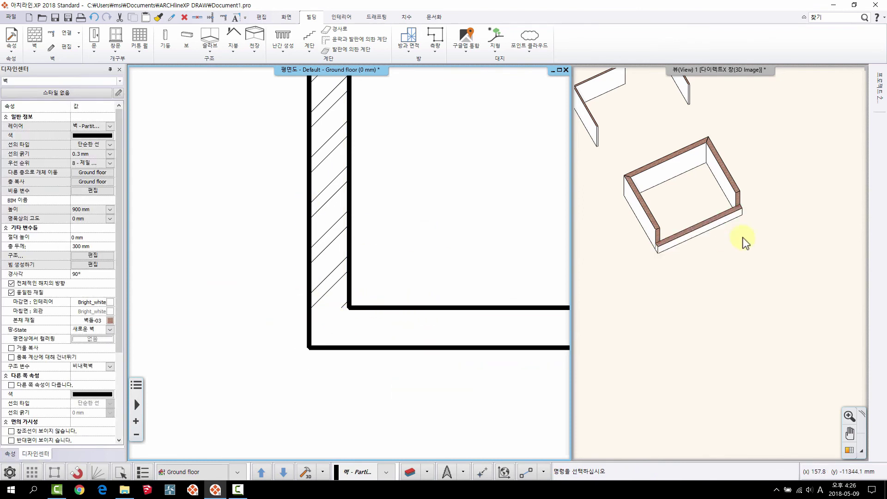
middle_click_drag(678, 265, 787, 206)
scroll(764, 187, "up", 2)
scroll(764, 187, "up", 2)
scroll(270, 299, "down", 3)
scroll(335, 289, "down", 2)
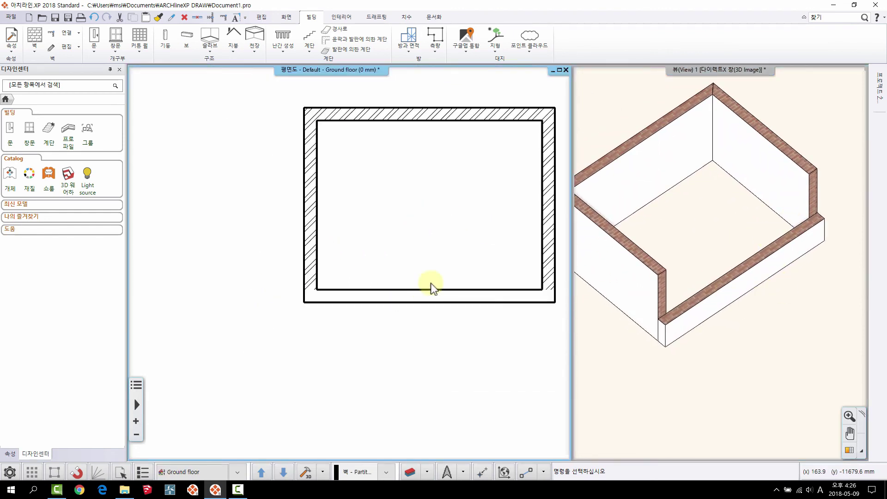
Step: Undo the T connections at the room's two lower corners
middle_click_drag(430, 288, 379, 285)
left_click(93, 18)
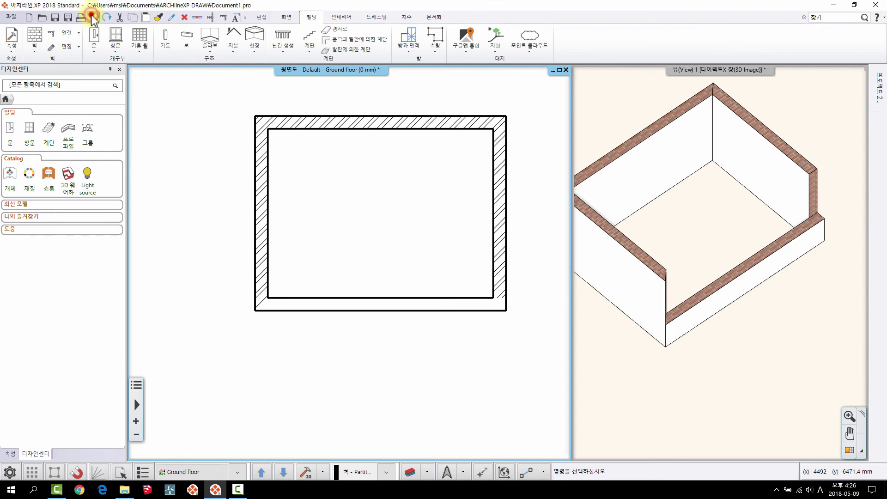
scroll(386, 313, "up", 2)
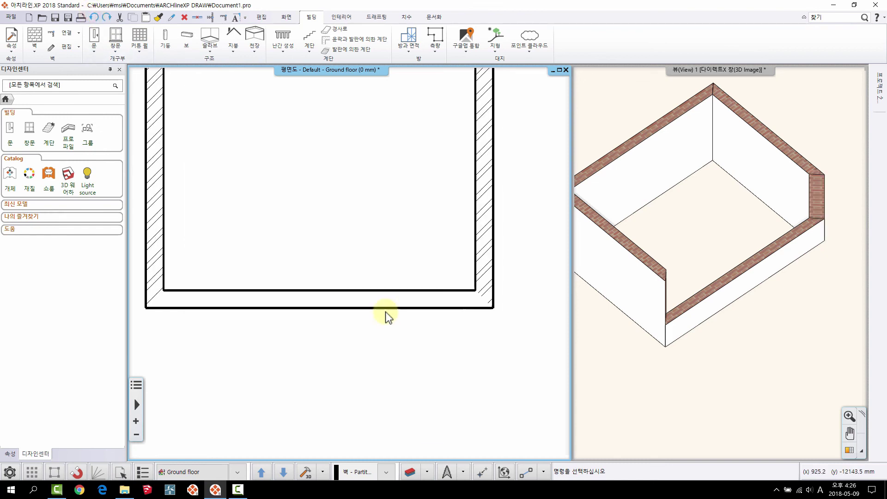
Step: Apply a T connection (T 연결) at the lower-right corner, choosing the low wall first and the right vertical wall second
left_click(78, 35)
left_click(76, 48)
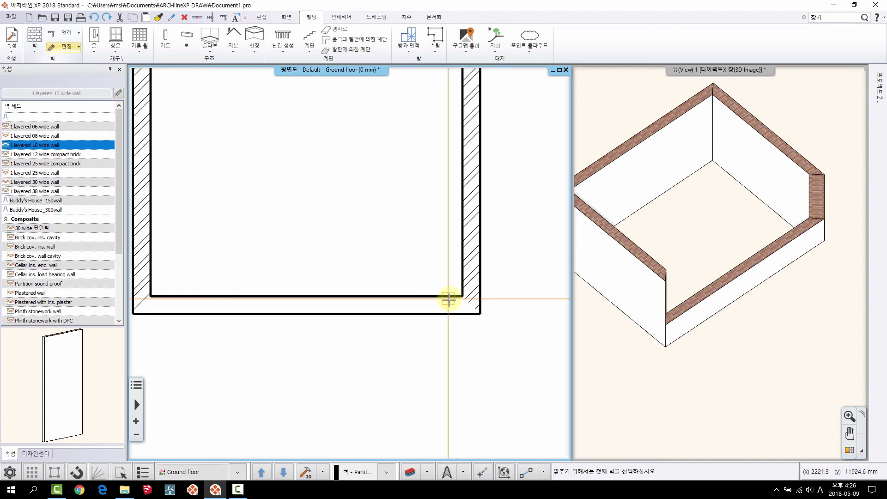
scroll(422, 293, "up", 1)
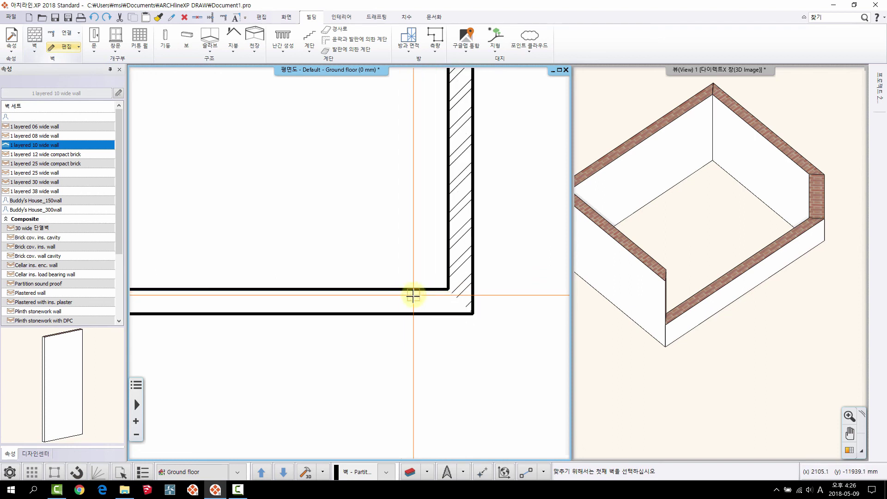
left_click(402, 291)
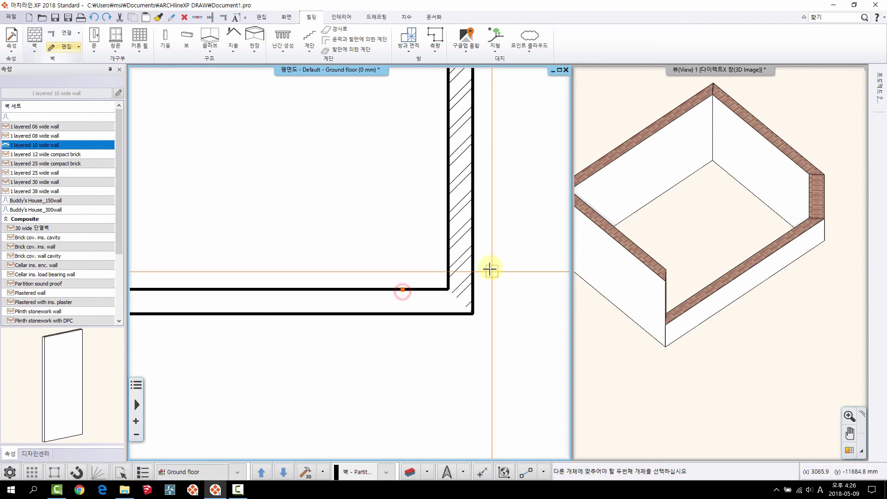
left_click(462, 255)
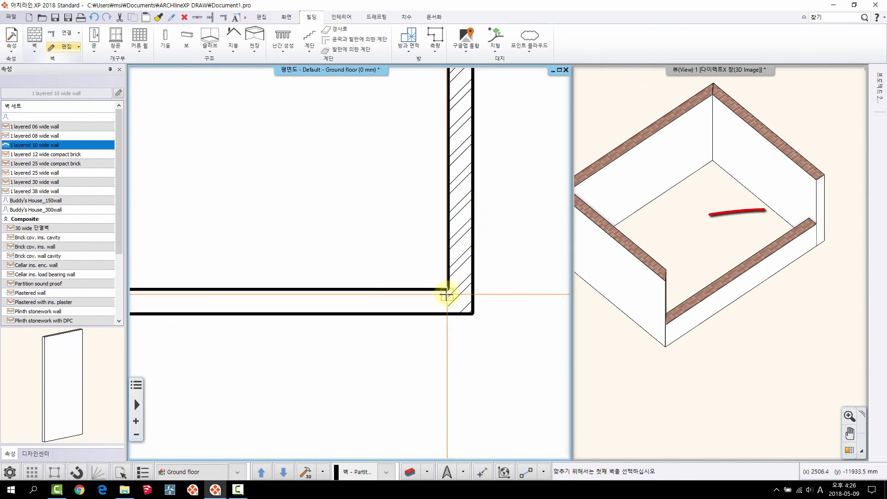
Step: Apply a T connection at the lower-left corner, choosing the low wall first and the left vertical wall second, and end the command
scroll(319, 295, "down", 2)
middle_click_drag(319, 291, 476, 282)
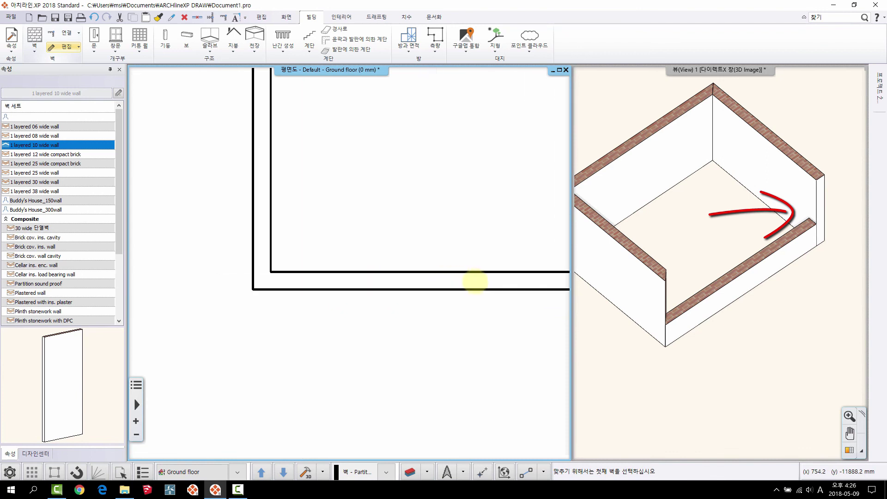
scroll(288, 264, "up", 3)
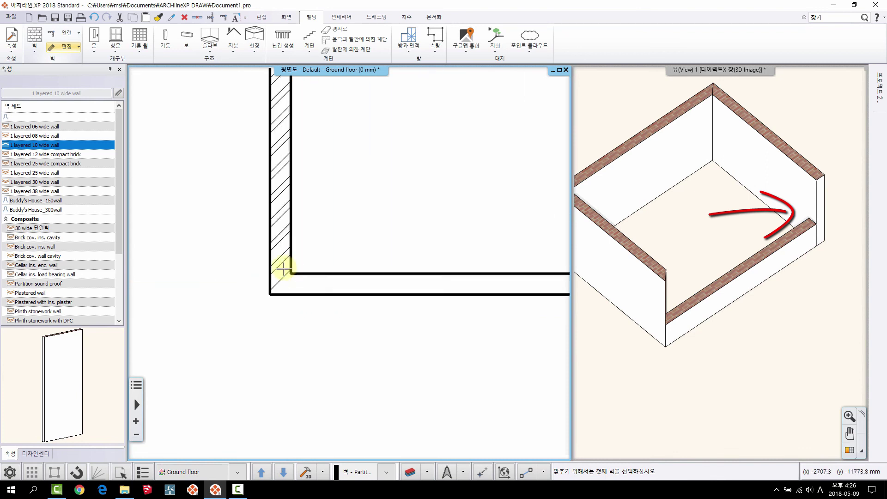
left_click(362, 276)
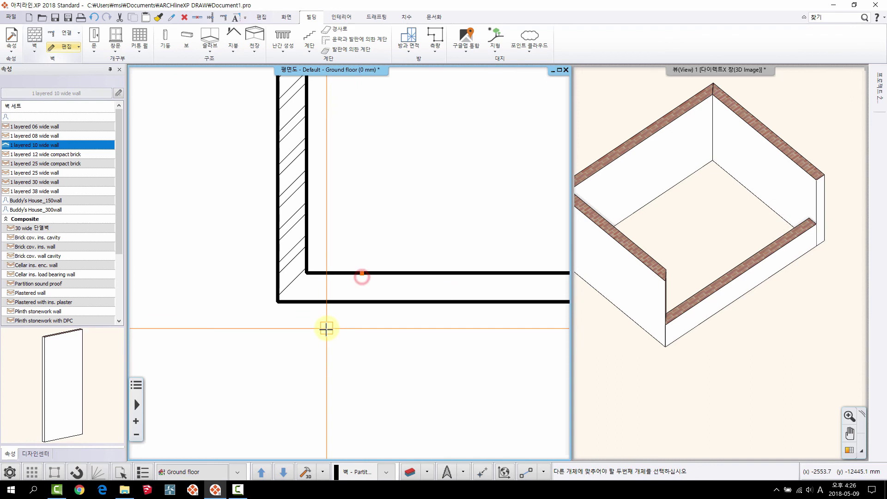
left_click(291, 250)
right_click(291, 250)
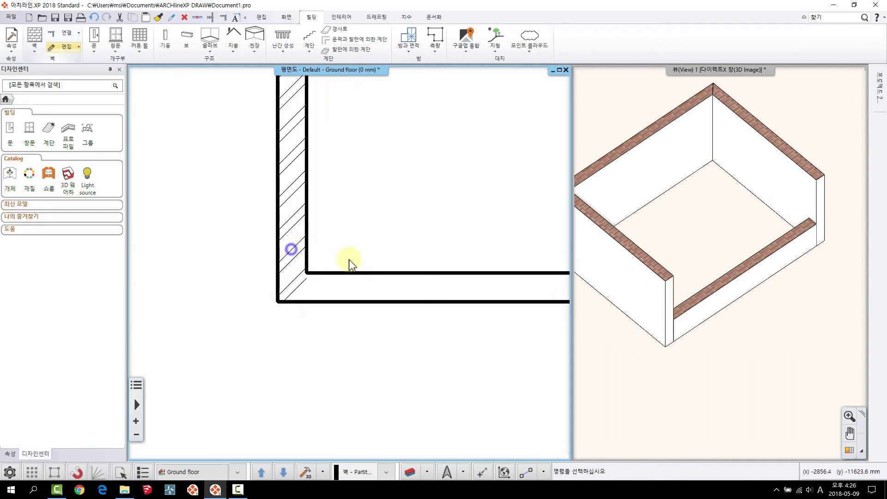
Step: Inspect the T-connected corners between the low wall and the full-height walls in the 3D view and floor plan
middle_click_drag(792, 302, 770, 285)
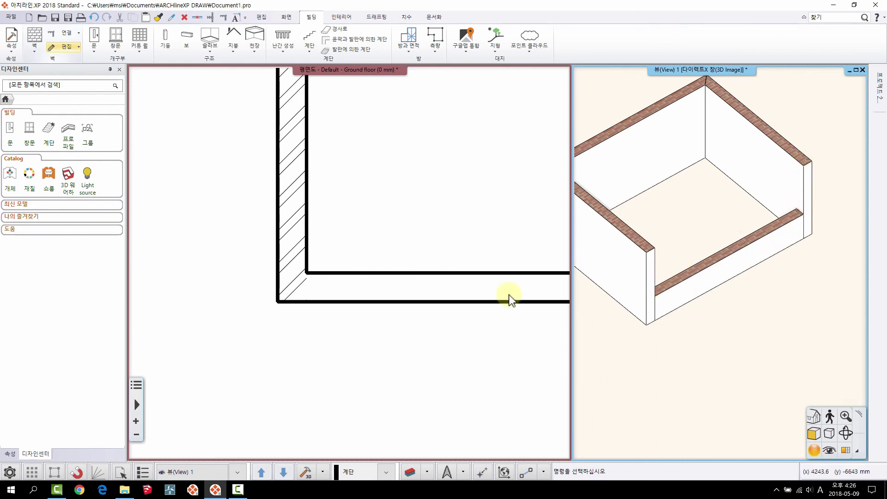
middle_click_drag(509, 294, 615, 302)
middle_click_drag(359, 275, 338, 287)
scroll(337, 287, "down", 3)
middle_click_drag(762, 288, 571, 306)
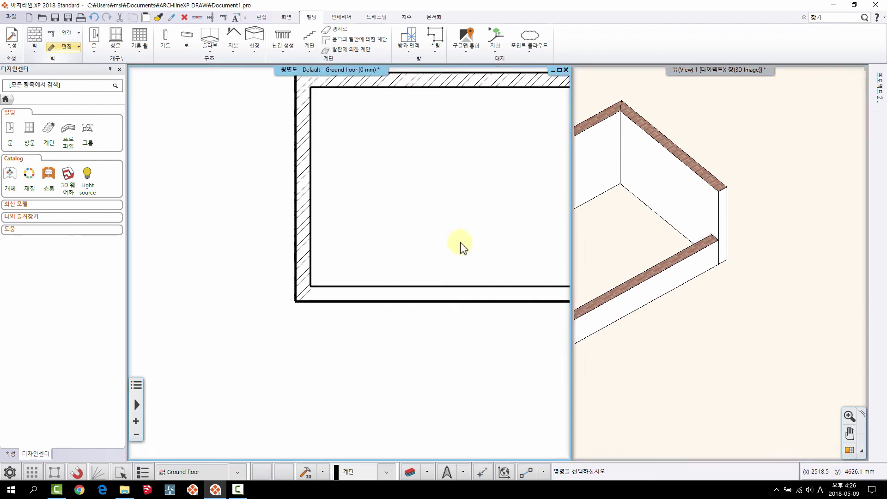
middle_click_drag(438, 226, 402, 253)
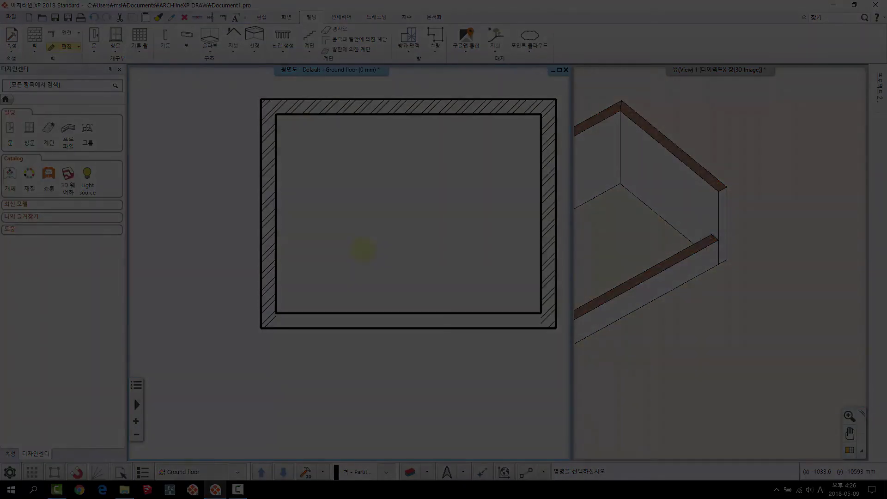